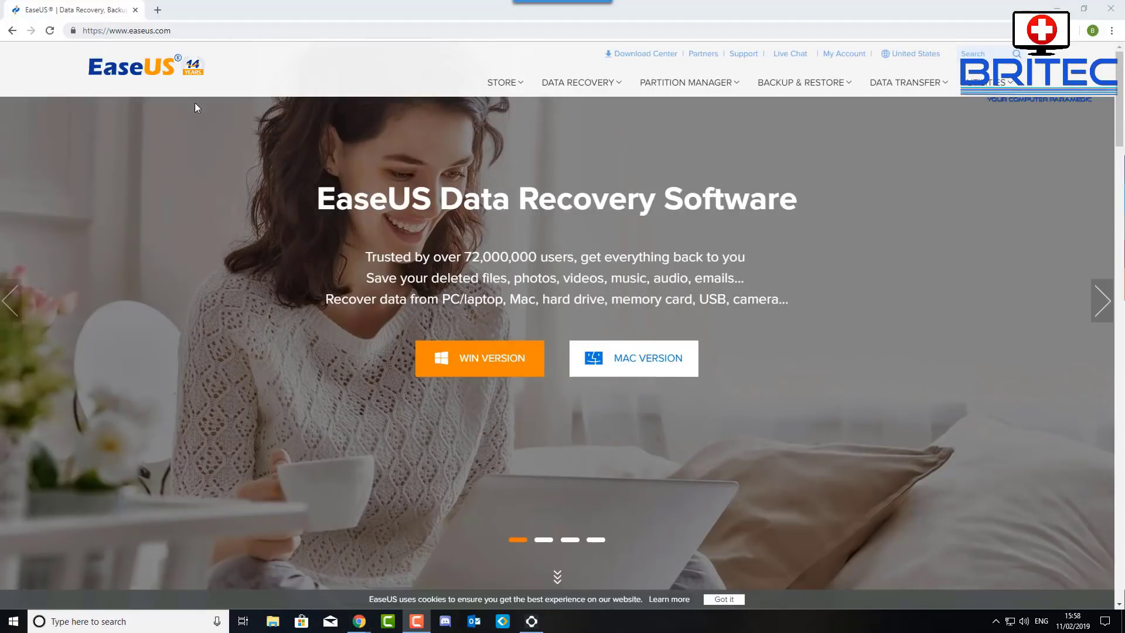
# Open Local Disk (D:) to check its contents, then return to This PC.
pyautogui.moveTo(466, 369)
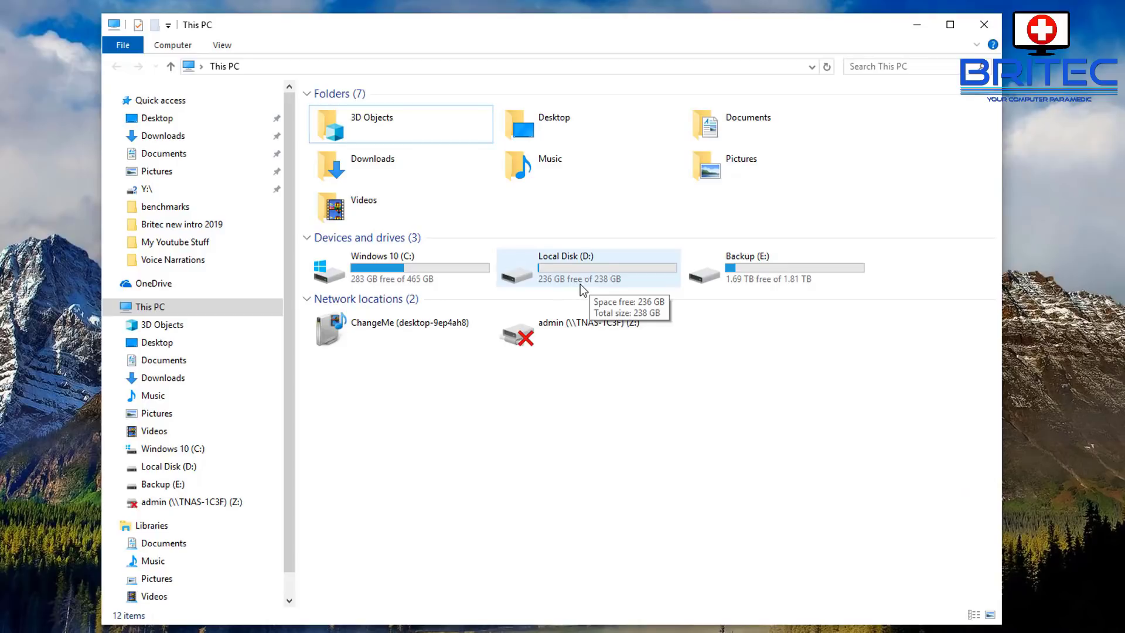
pyautogui.click(583, 272)
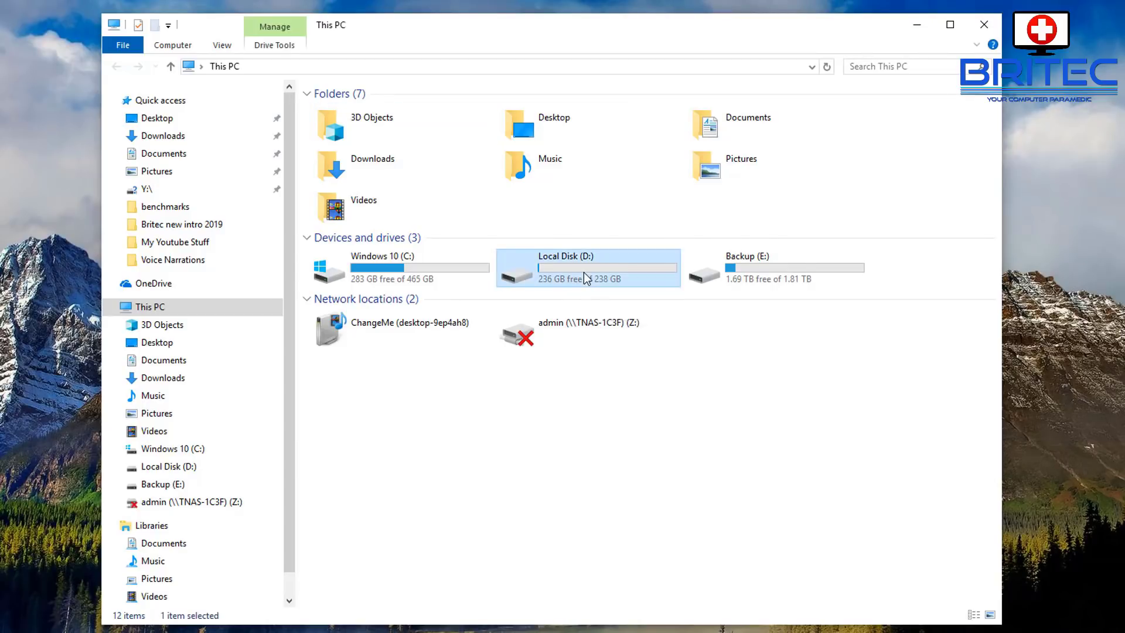
pyautogui.doubleClick(584, 272)
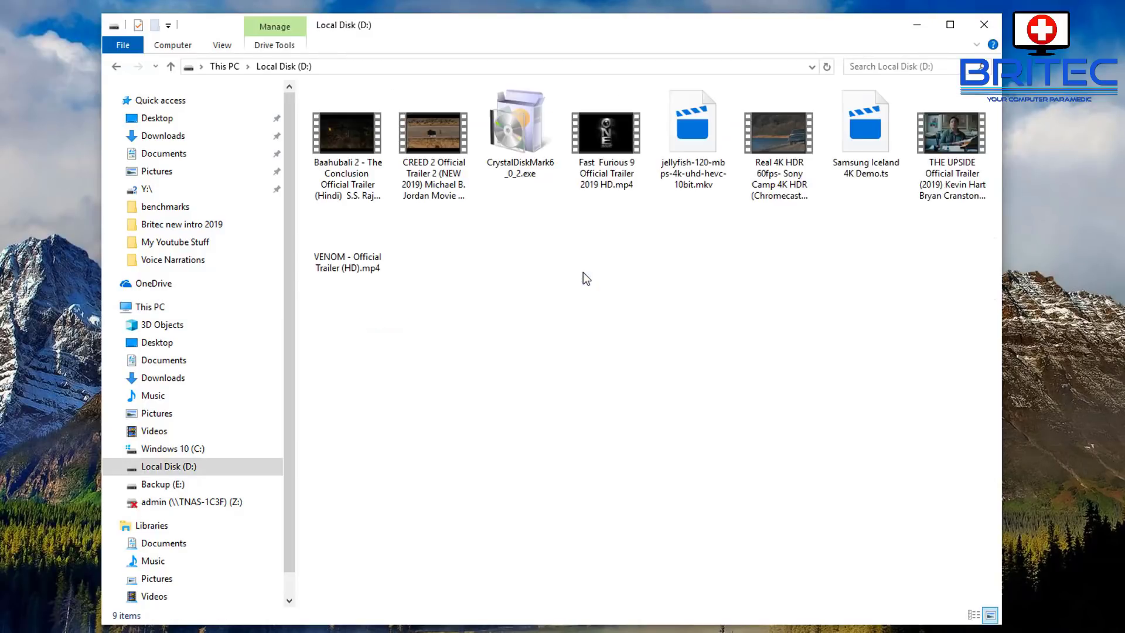
pyautogui.click(117, 69)
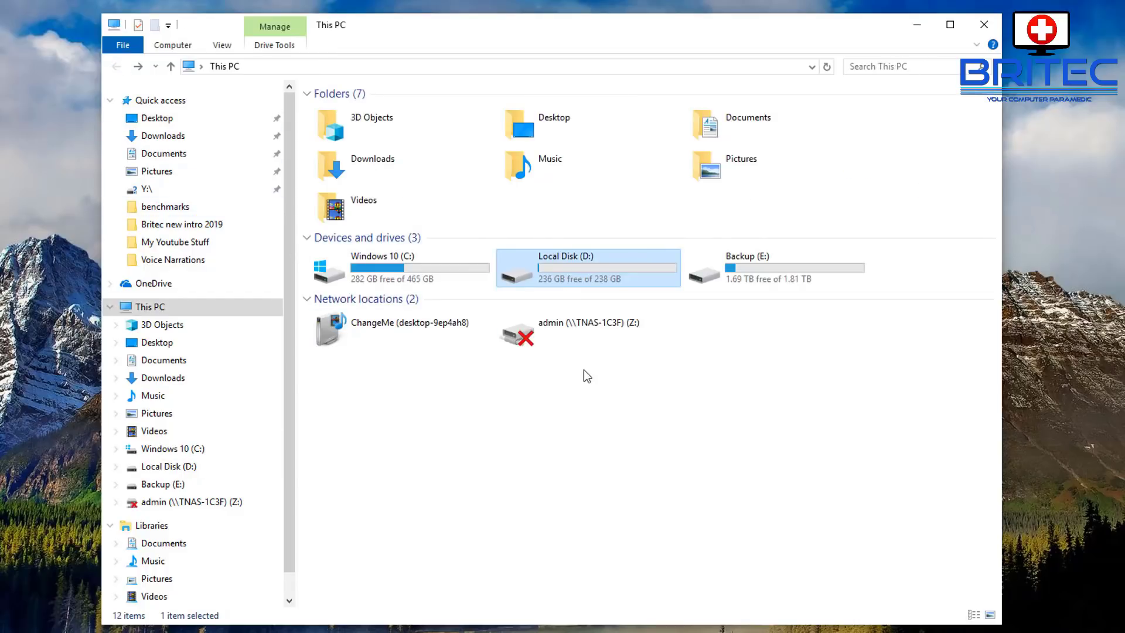
# Quick-format Local Disk (D:) as NTFS with the volume label Backup.
pyautogui.rightClick(544, 270)
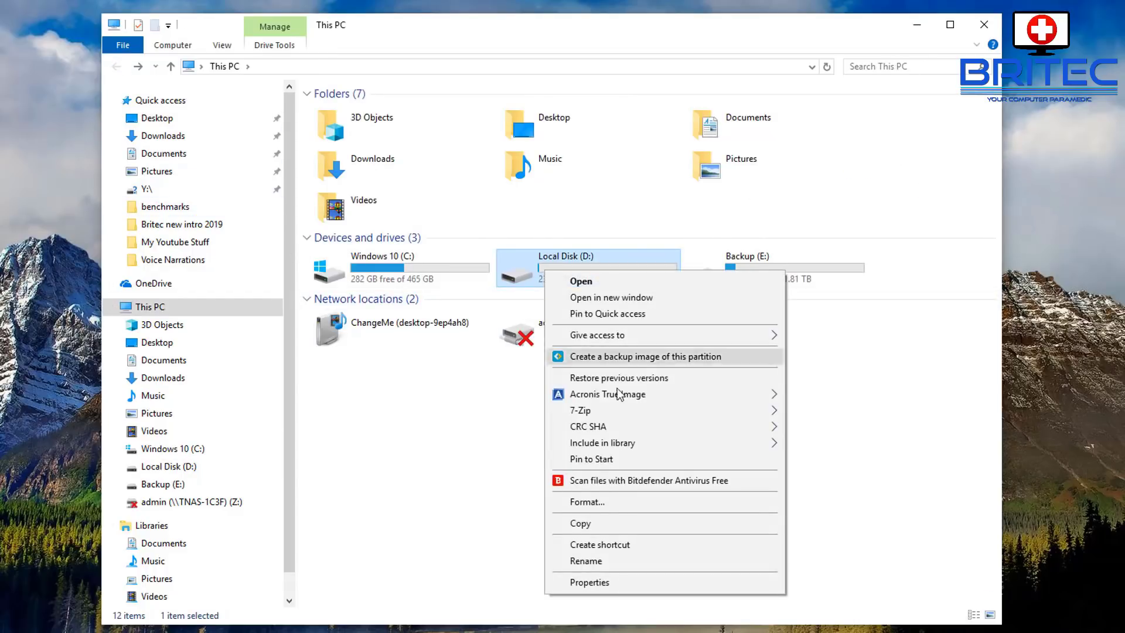
pyautogui.click(608, 501)
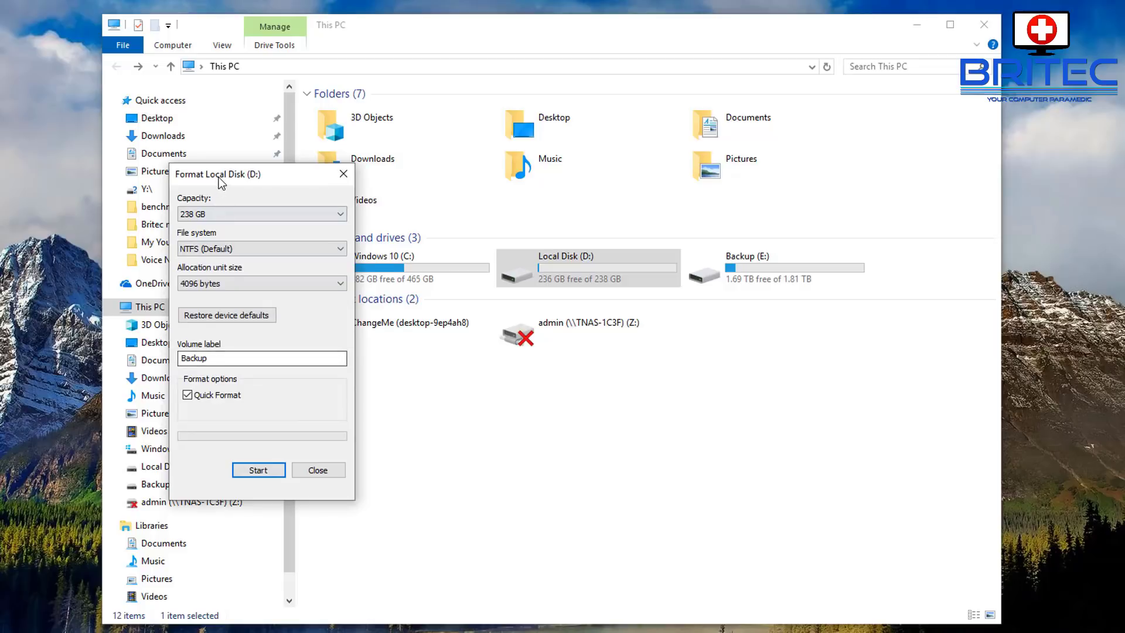
pyautogui.moveTo(219, 177); pyautogui.dragTo(515, 200)
pyautogui.click(557, 499)
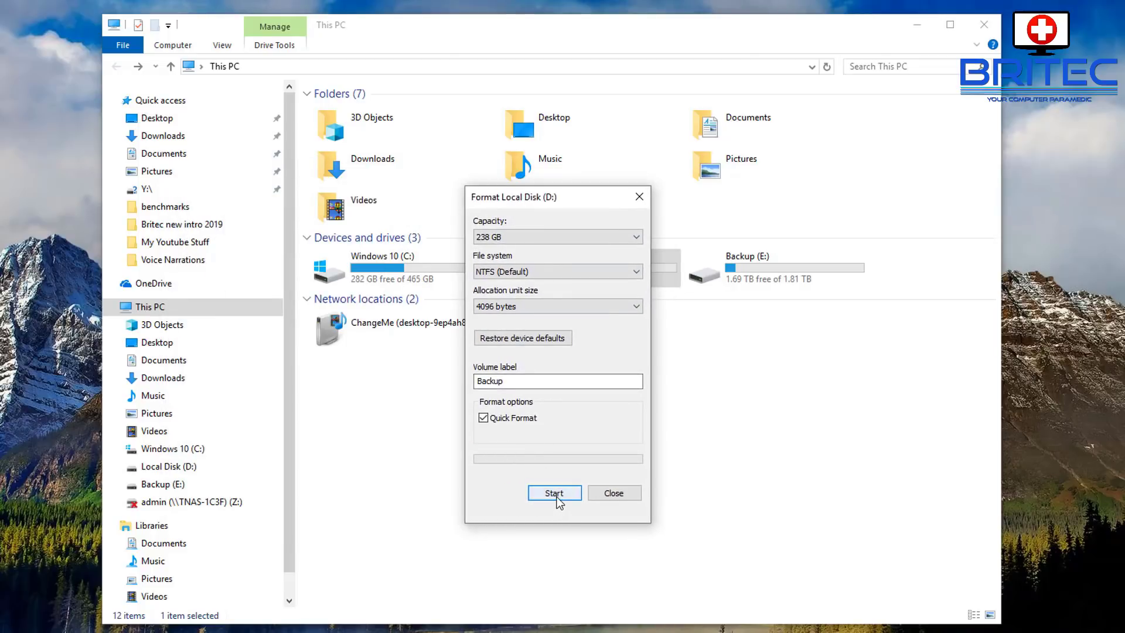
pyautogui.click(553, 354)
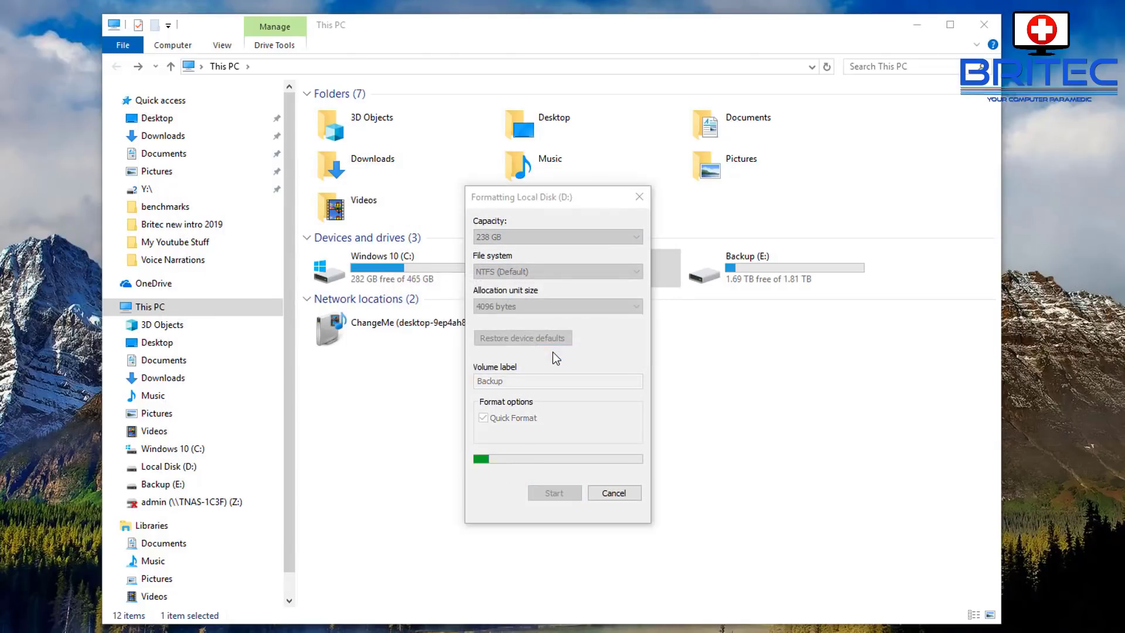
pyautogui.click(622, 350)
pyautogui.click(635, 199)
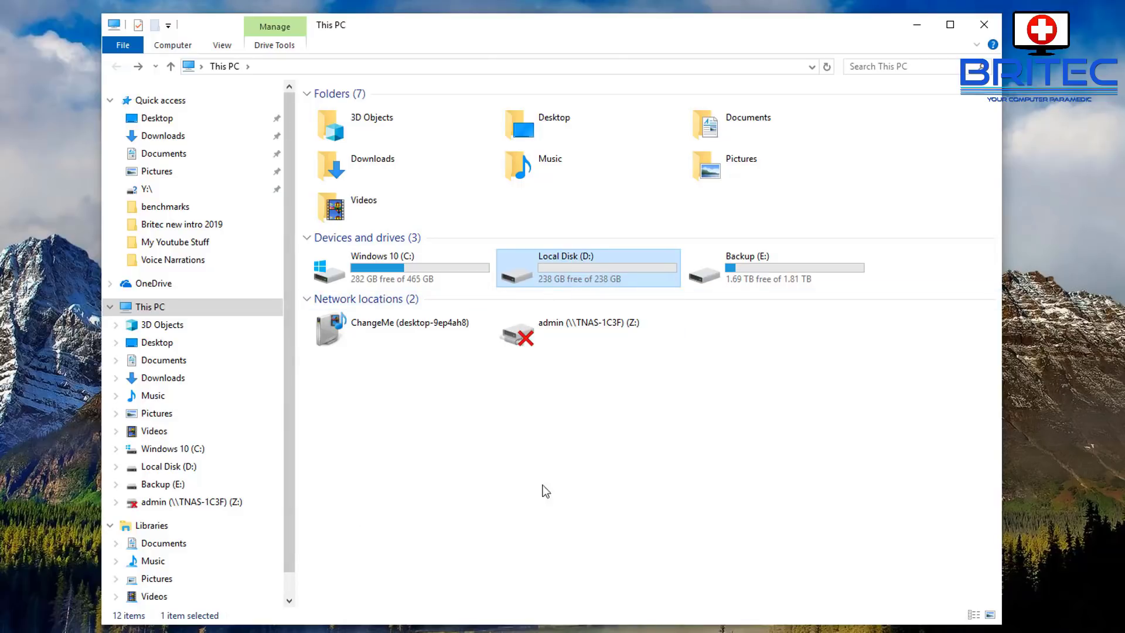
# Close File Explorer and open Disk Management, enlarged to show Disk 0, Disk 1 and Disk 2.
pyautogui.click(976, 27)
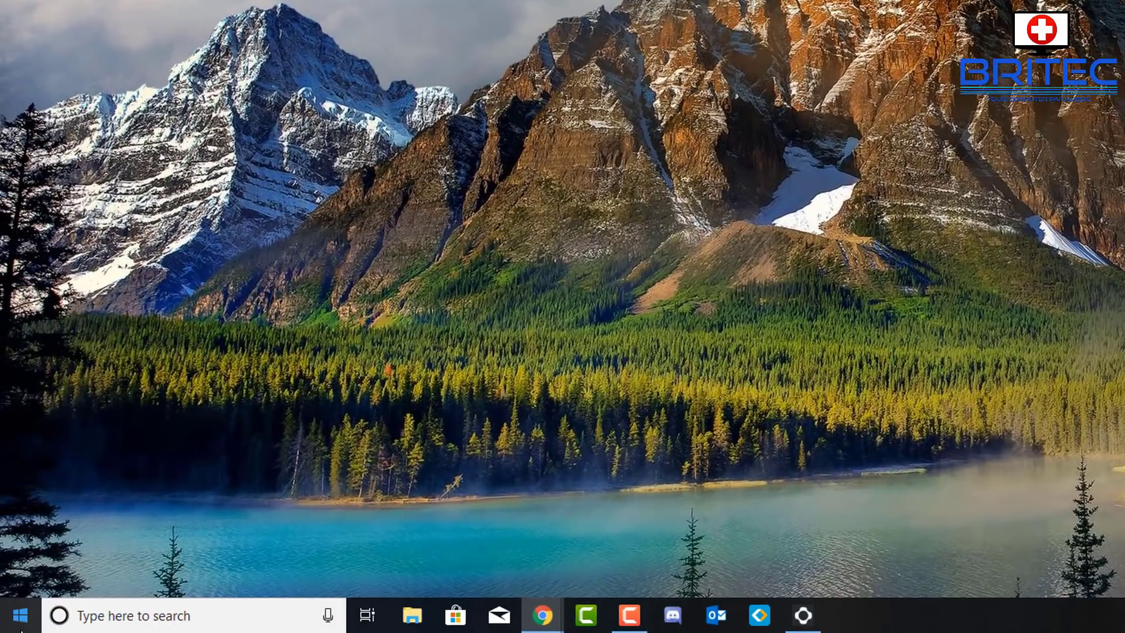
pyautogui.rightClick(22, 625)
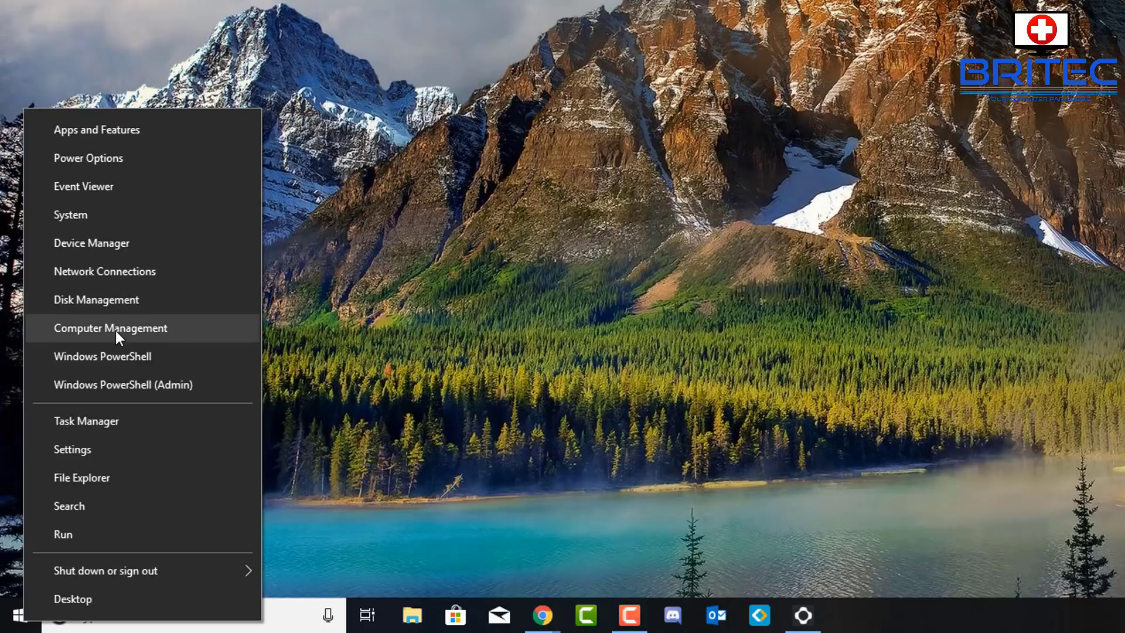
pyautogui.click(115, 304)
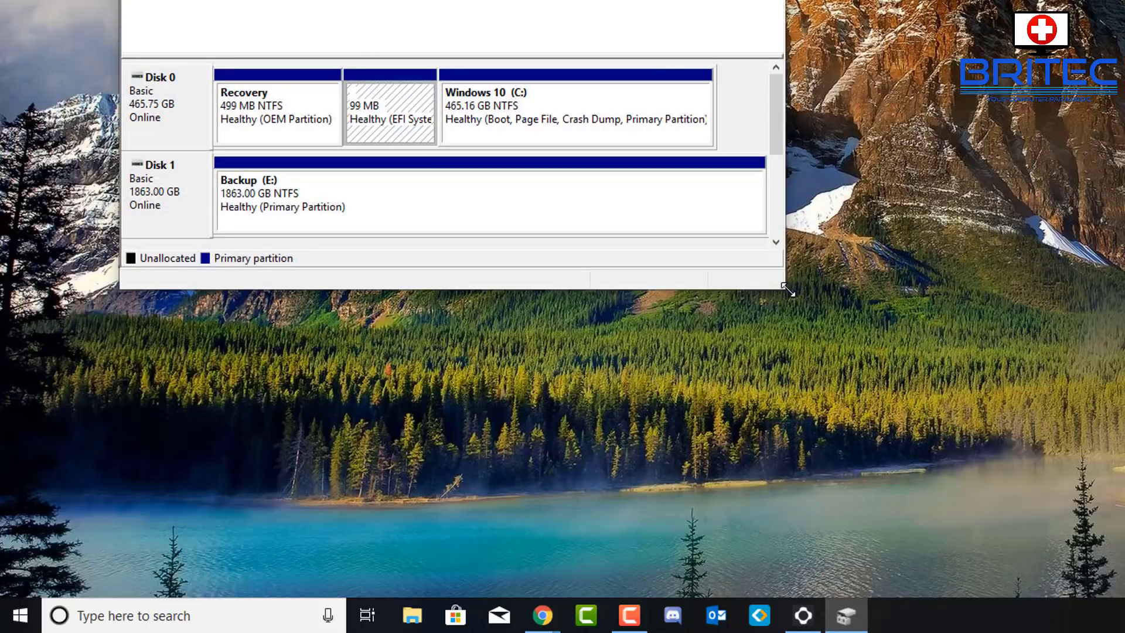
pyautogui.moveTo(786, 290); pyautogui.dragTo(1122, 549)
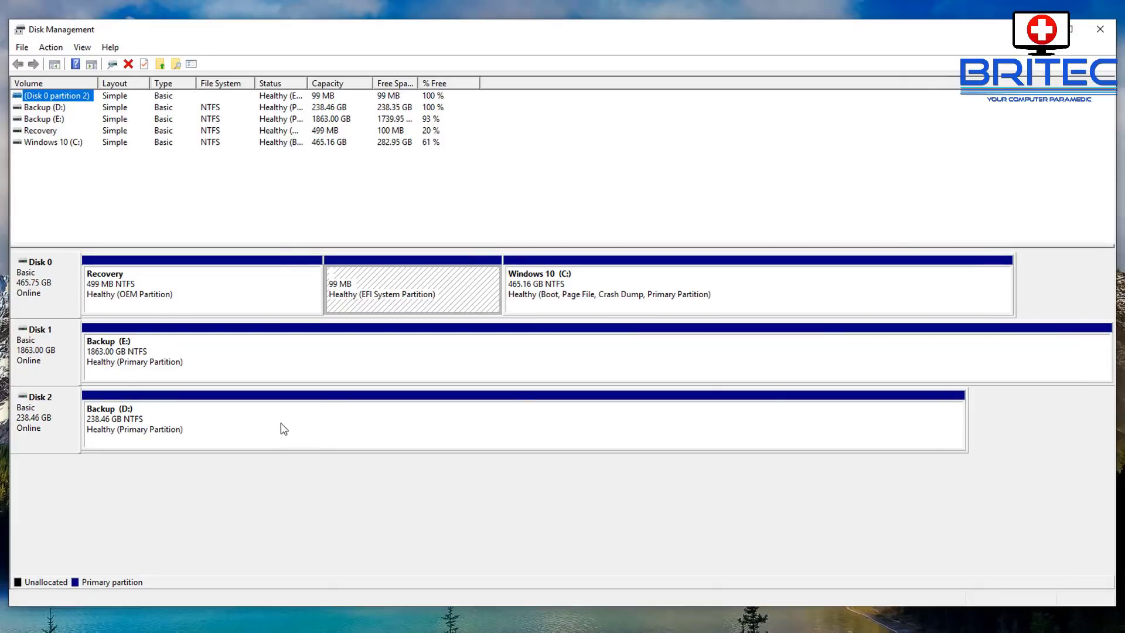
pyautogui.click(560, 302)
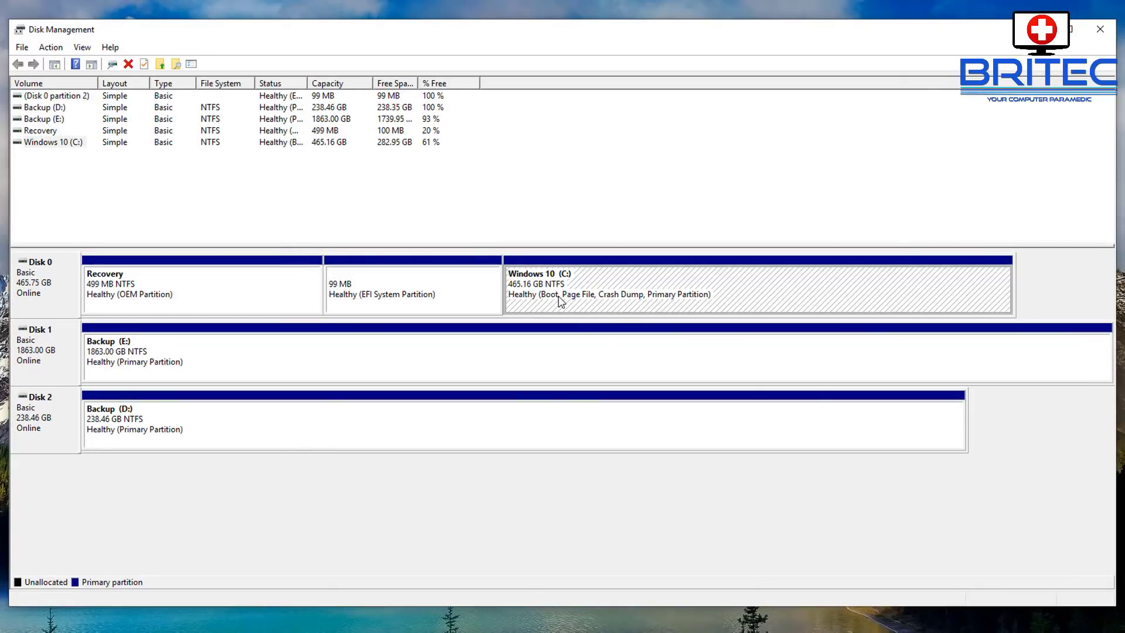
pyautogui.click(32, 292)
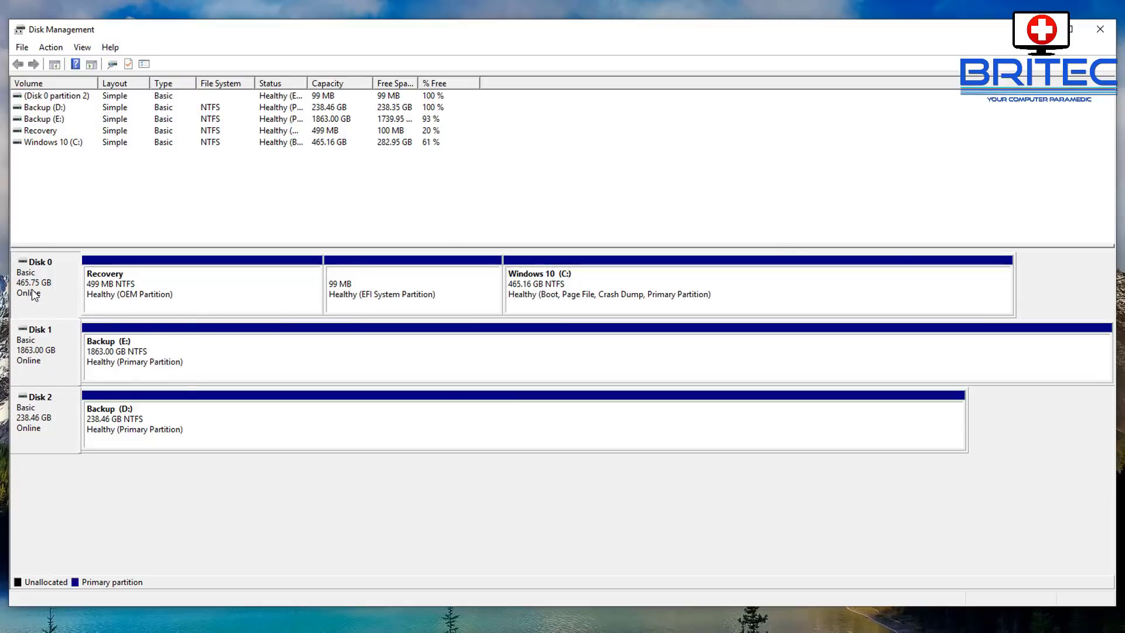
# Check Disk 0's partition style on the Volumes tab of its Properties.
pyautogui.rightClick(34, 294)
pyautogui.click(88, 414)
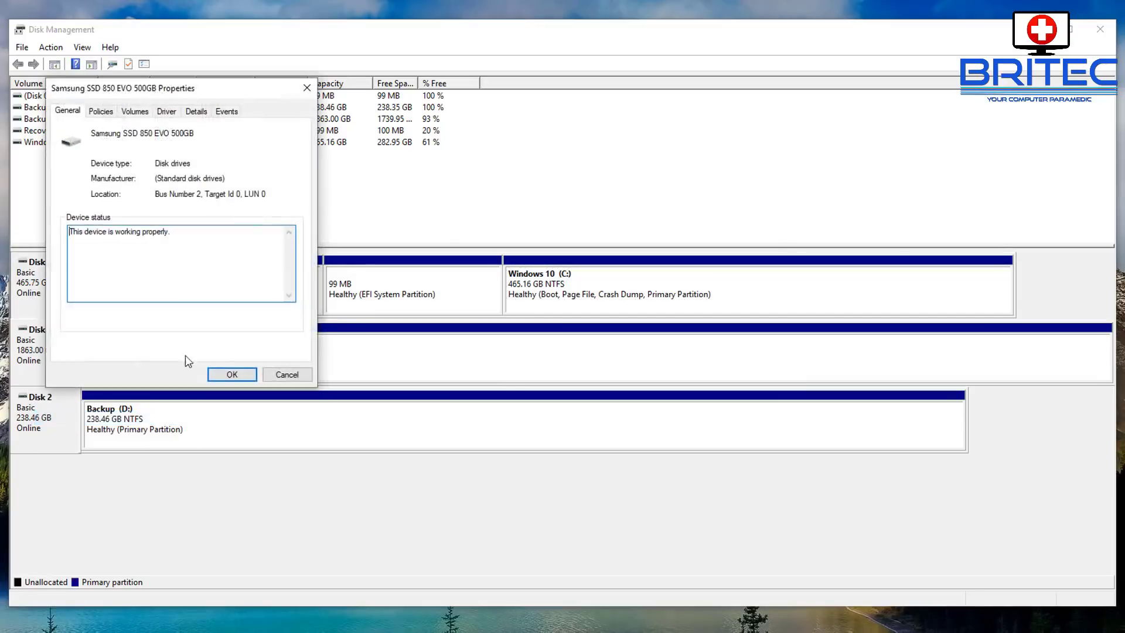
pyautogui.moveTo(176, 89); pyautogui.dragTo(467, 138)
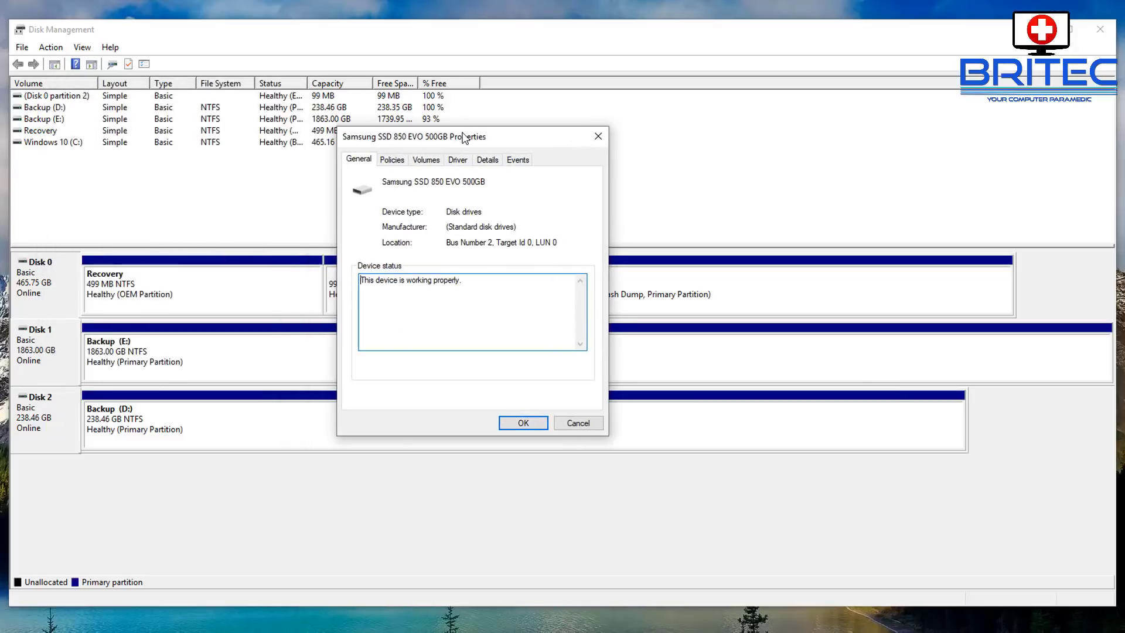
pyautogui.click(426, 160)
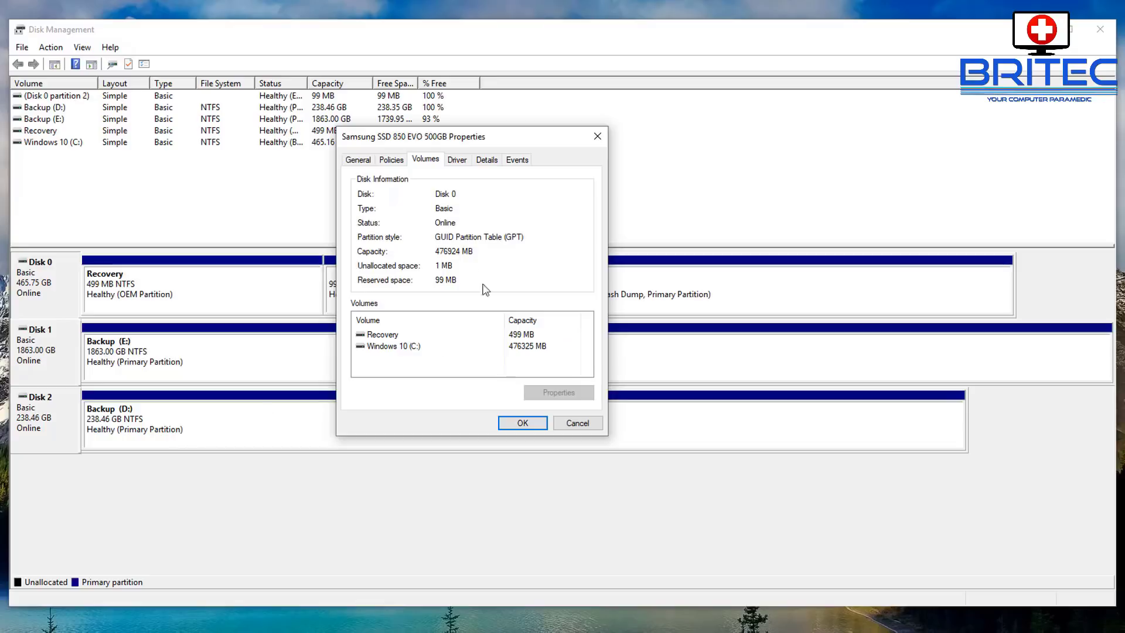
pyautogui.click(523, 422)
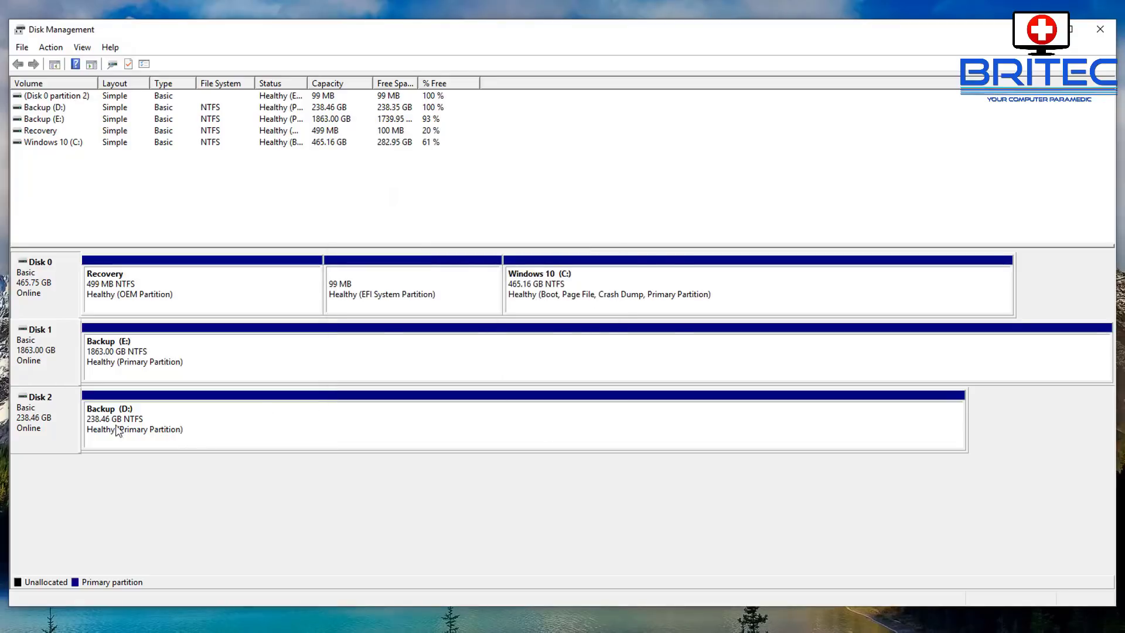
# Check the partition style of Disk 2, the 117.88 GB removable drive, the same way.
pyautogui.rightClick(36, 426)
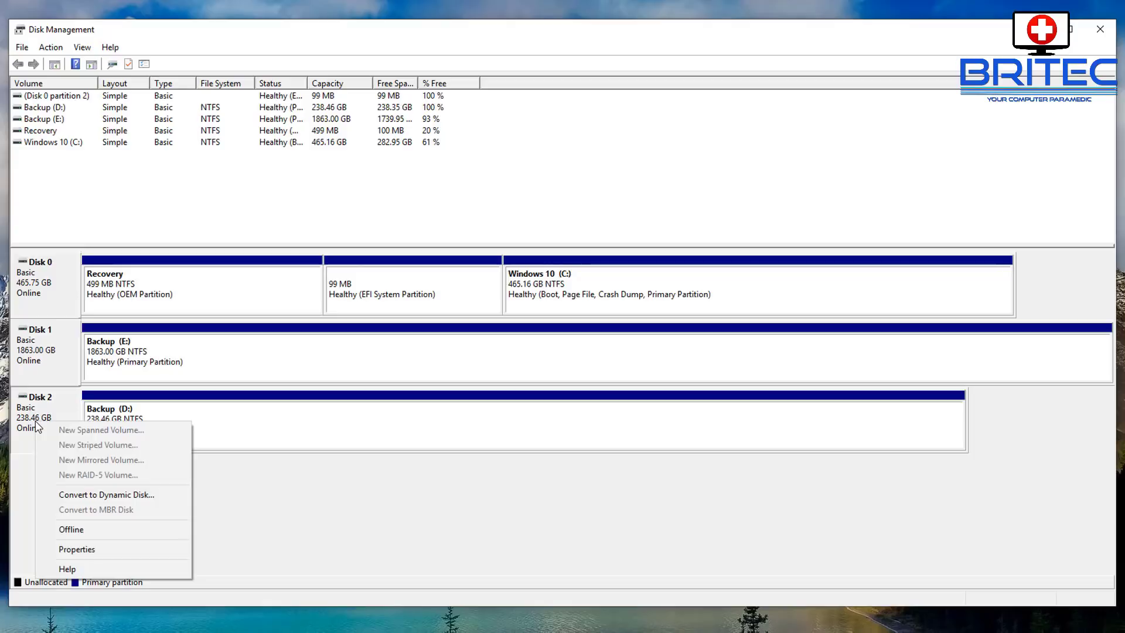
pyautogui.click(107, 549)
pyautogui.moveTo(191, 111); pyautogui.dragTo(497, 157)
pyautogui.click(450, 174)
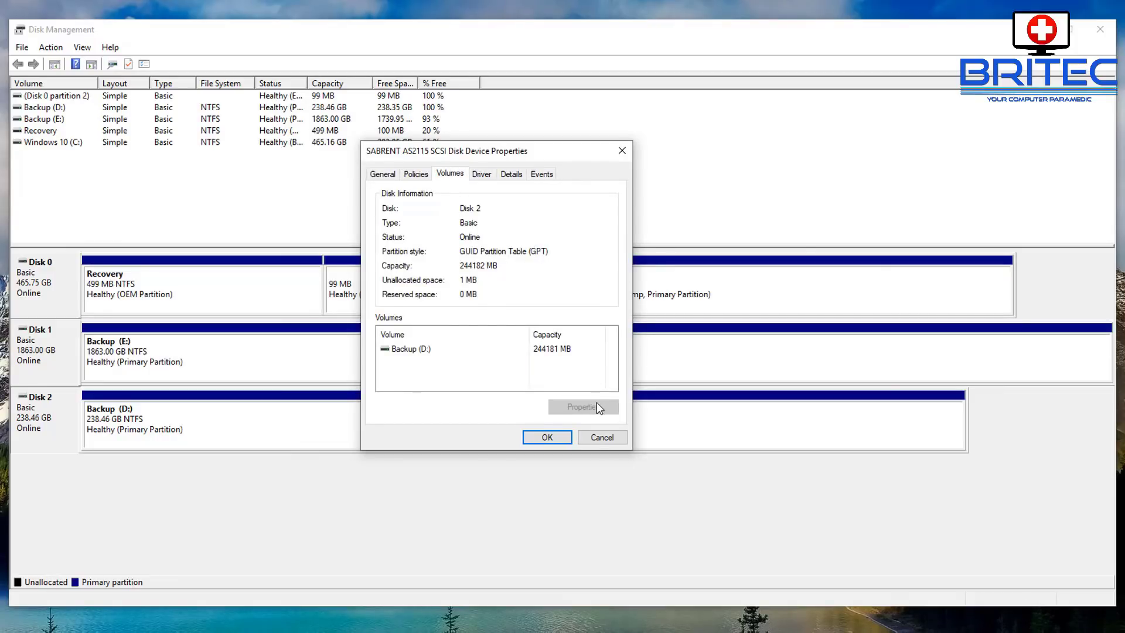
pyautogui.click(549, 438)
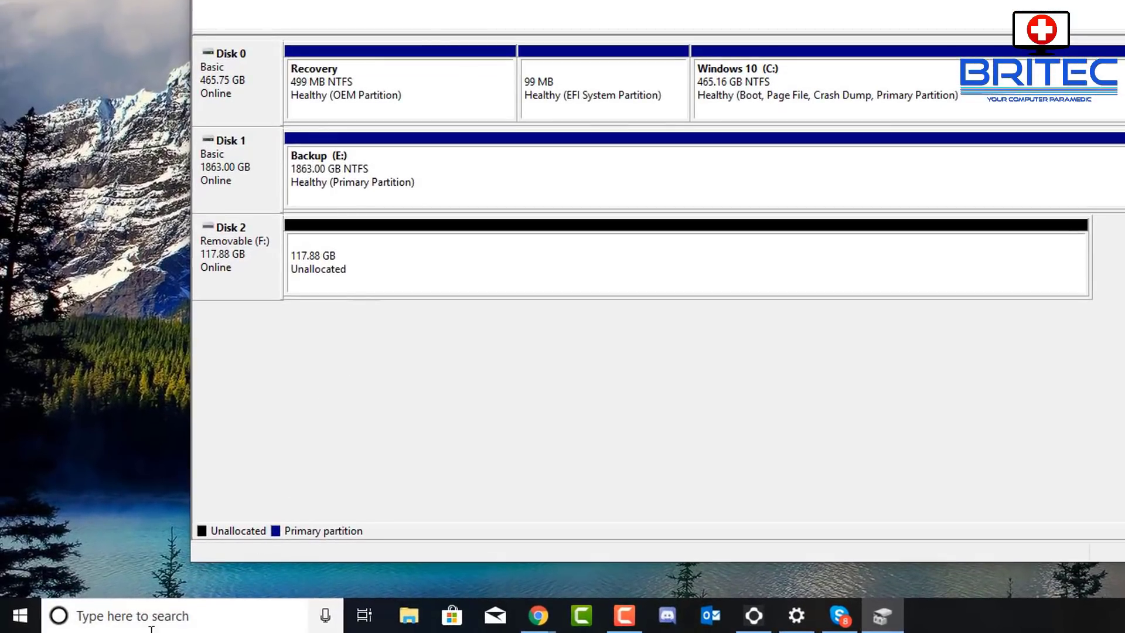
# Launch Command Prompt as administrator from a 'cmd' search and place it over Disk Management.
pyautogui.click(117, 607)
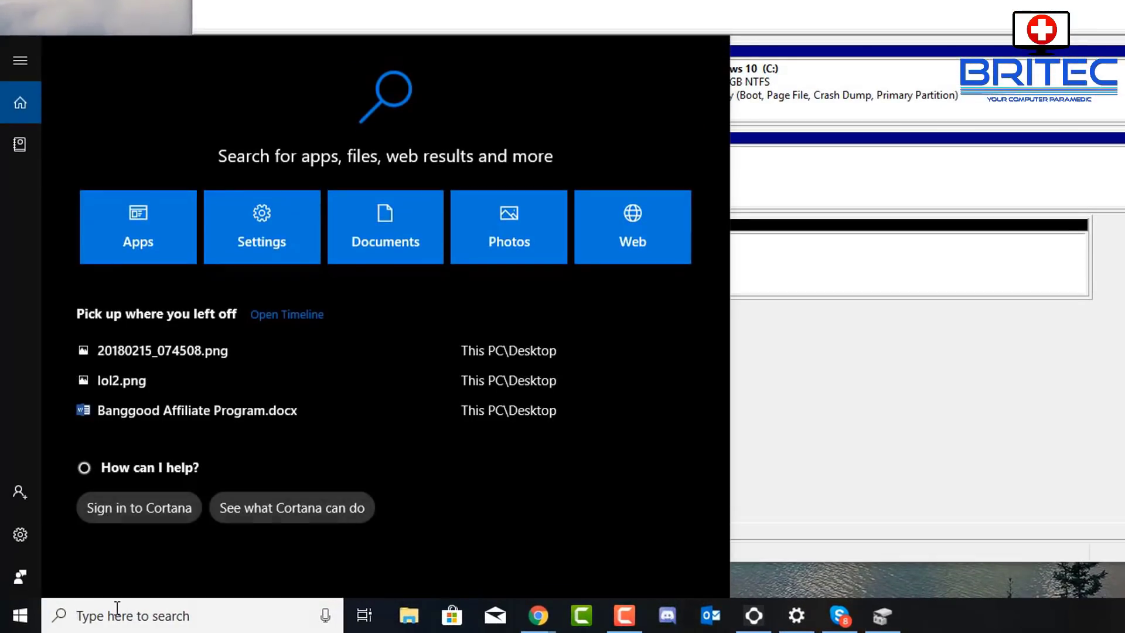
pyautogui.write('cmd')
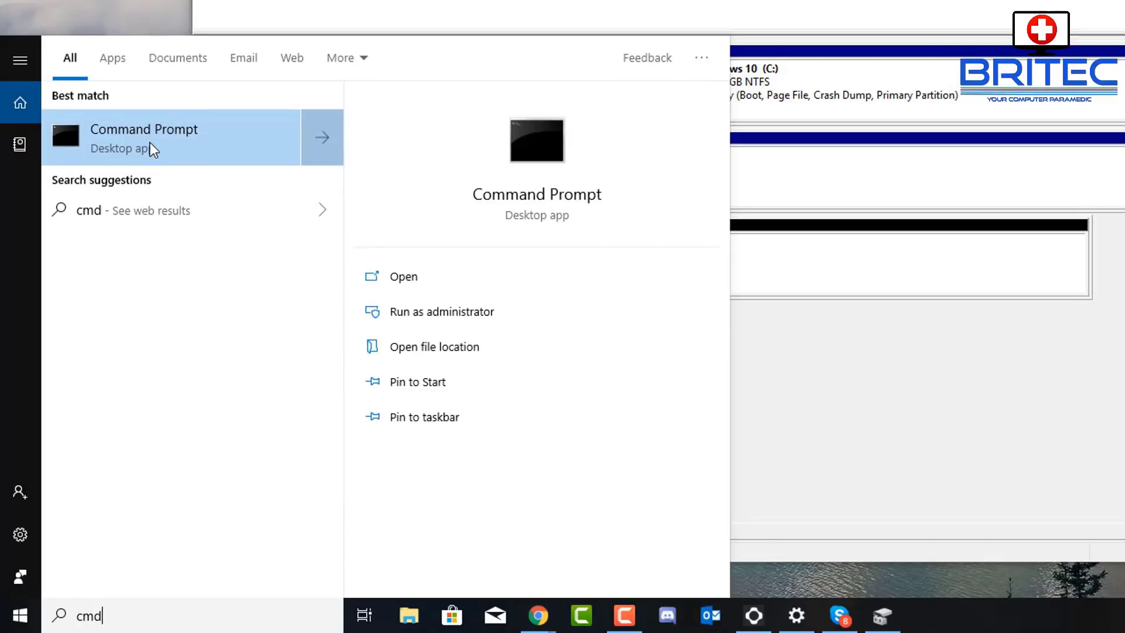
pyautogui.click(425, 311)
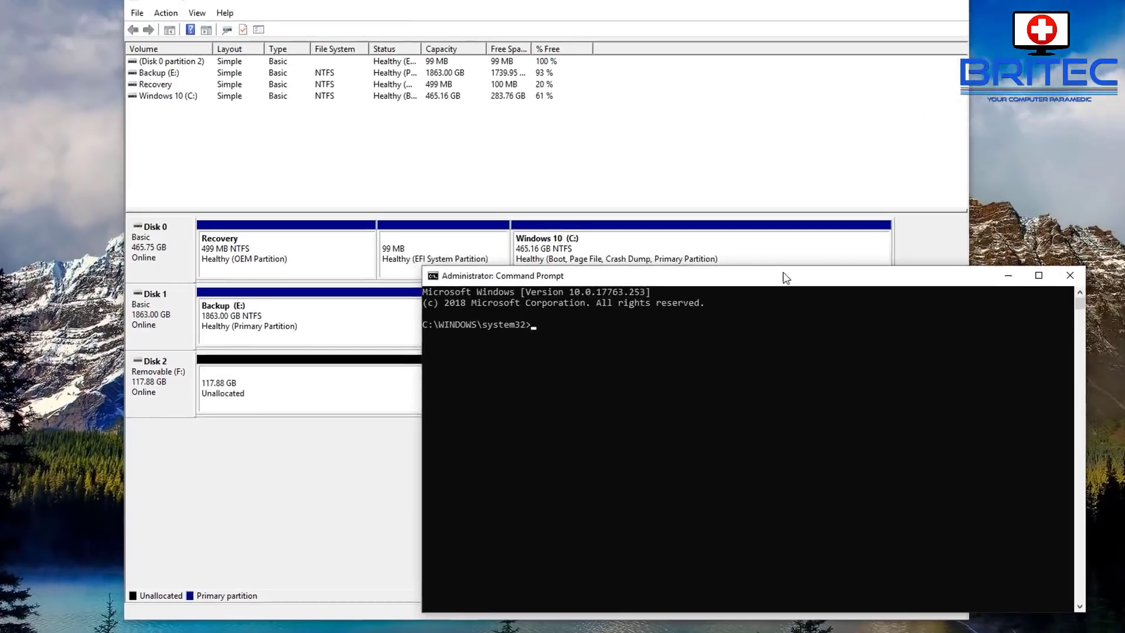
pyautogui.moveTo(782, 275); pyautogui.dragTo(621, 174)
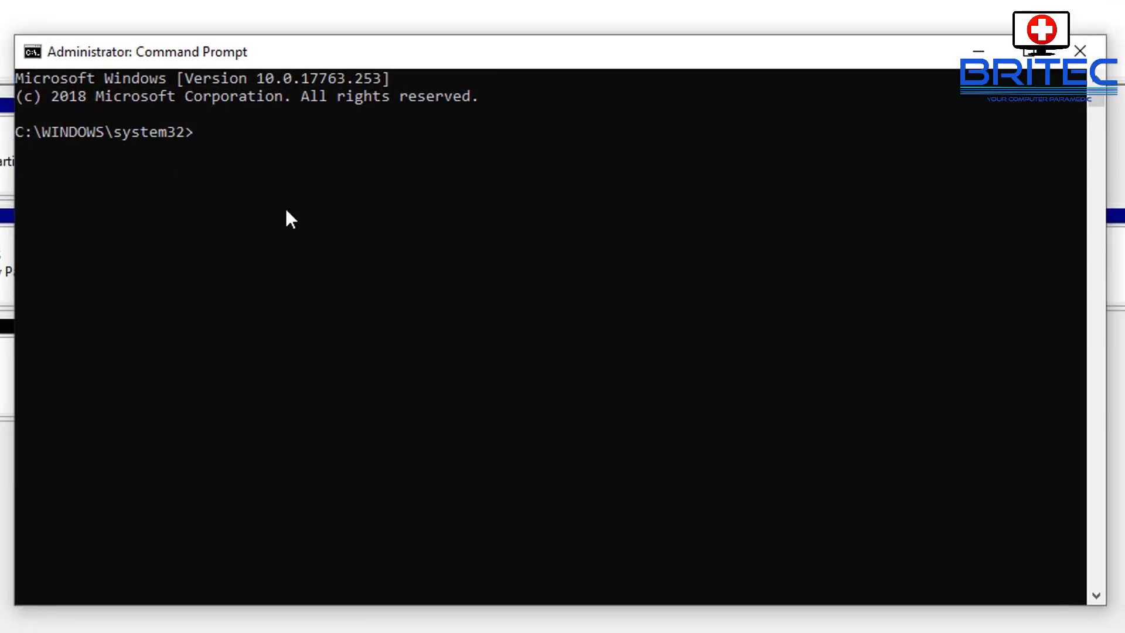
# In diskpart, list the disks, select disk 2 and convert it to GPT.
pyautogui.write('diskpart')
pyautogui.press('Return')
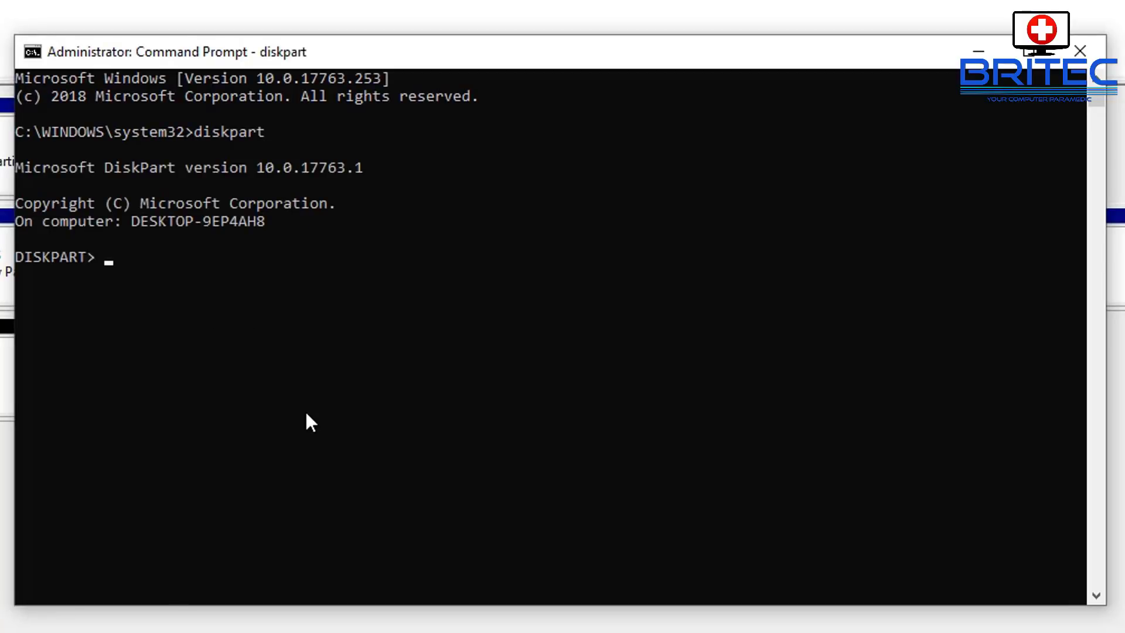
pyautogui.write('list disk')
pyautogui.press('Return')
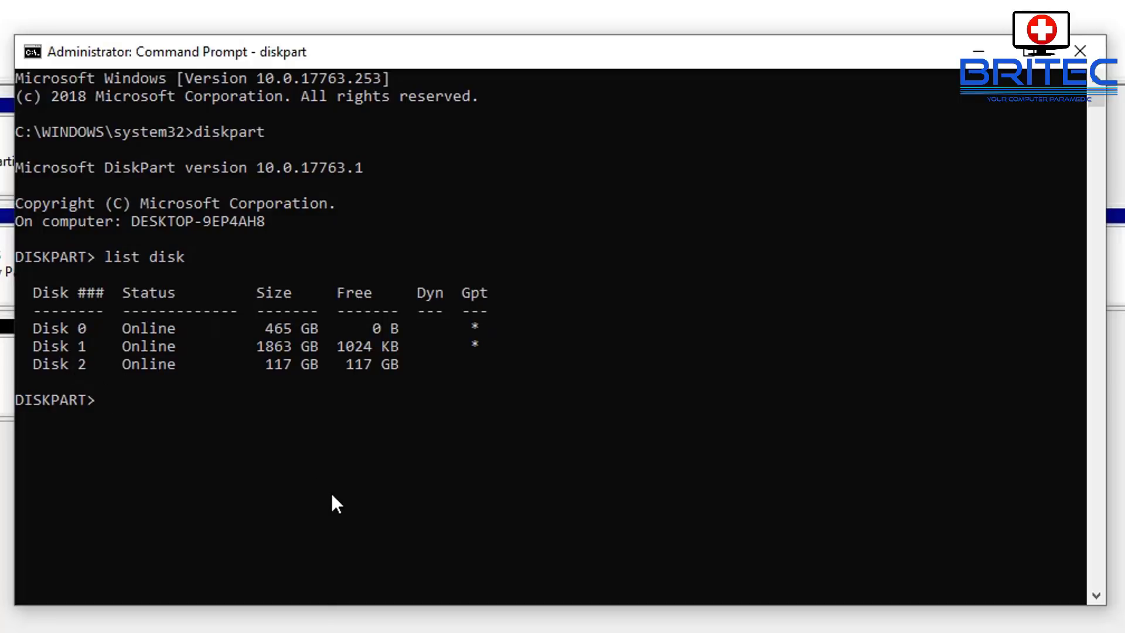
pyautogui.write('select')
pyautogui.write('disk')
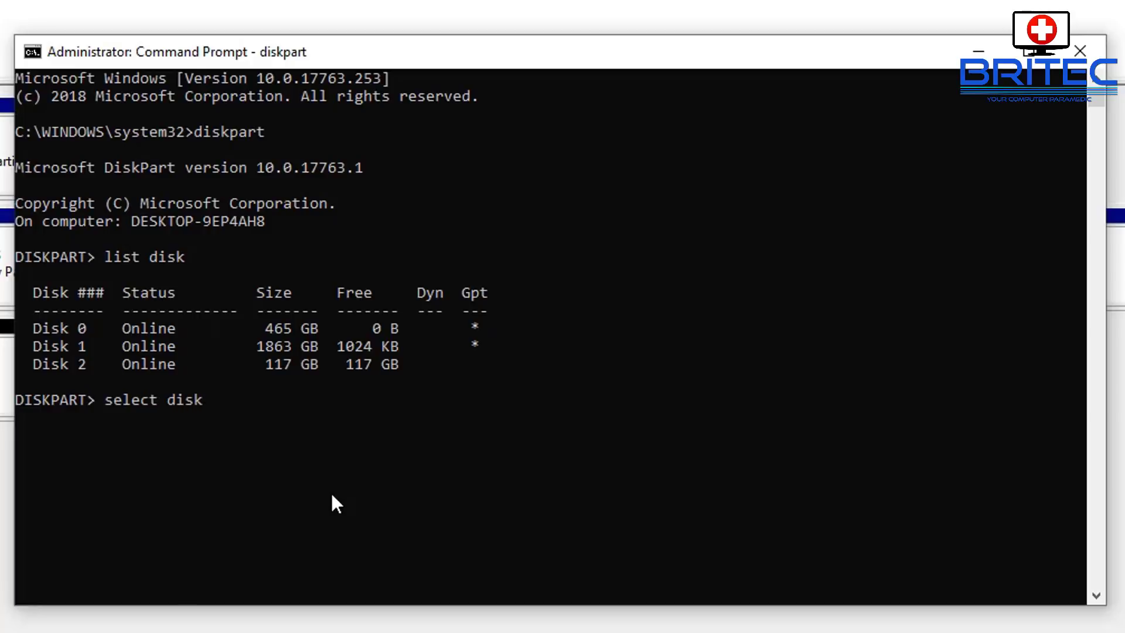
pyautogui.write(' 2')
pyautogui.press('Return')
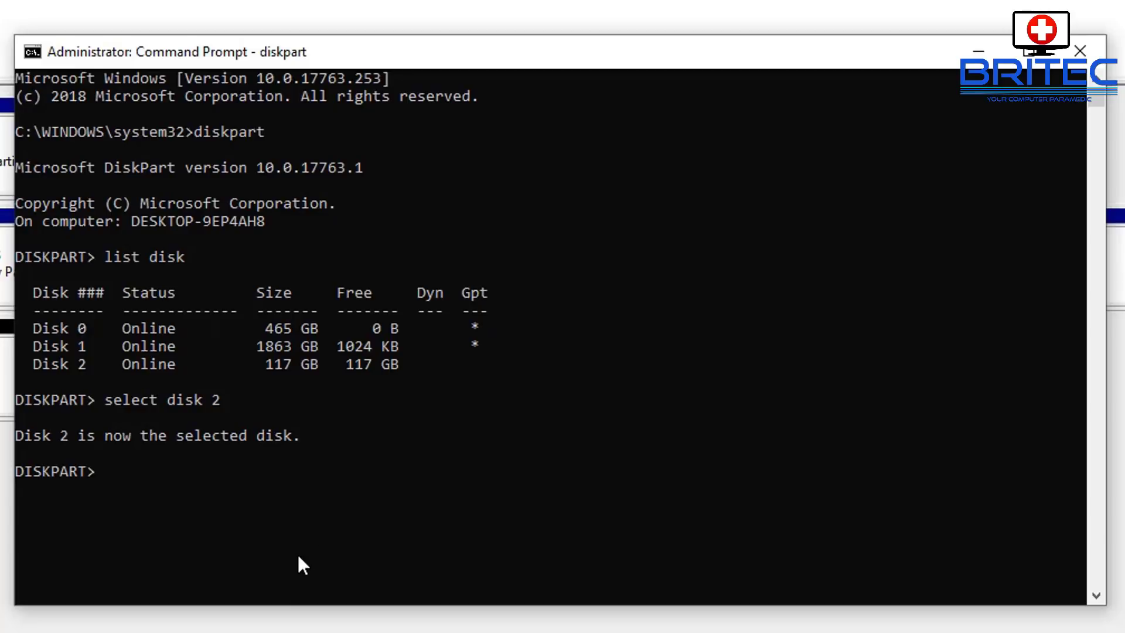
pyautogui.write('convert gpt')
pyautogui.press('Return')
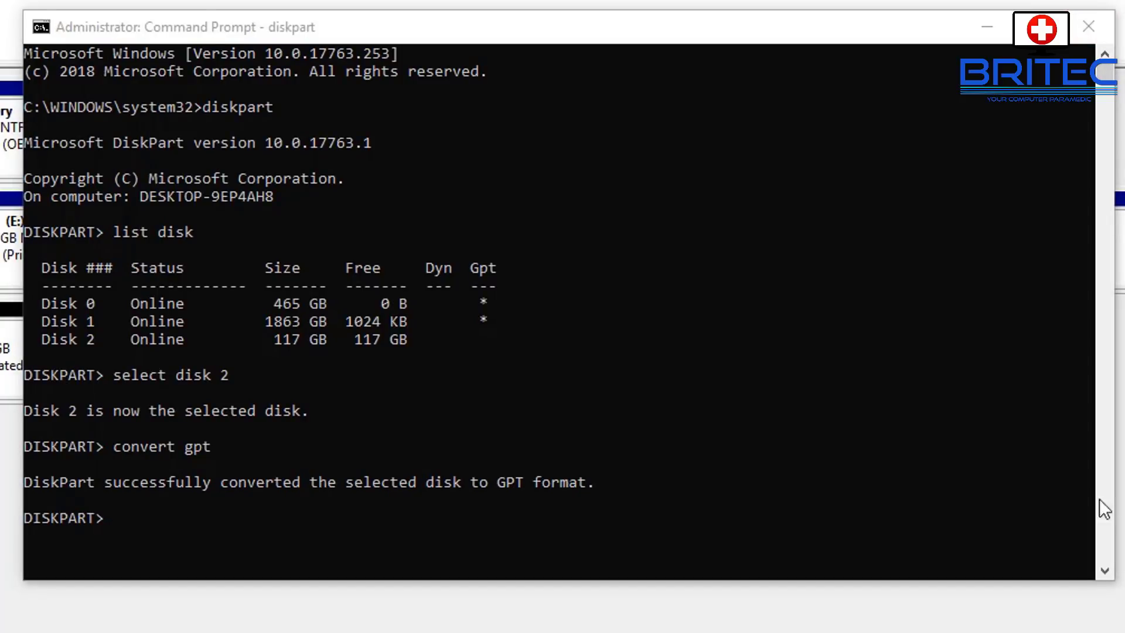
# Exit DiskPart and close the Command Prompt window.
pyautogui.click(306, 556)
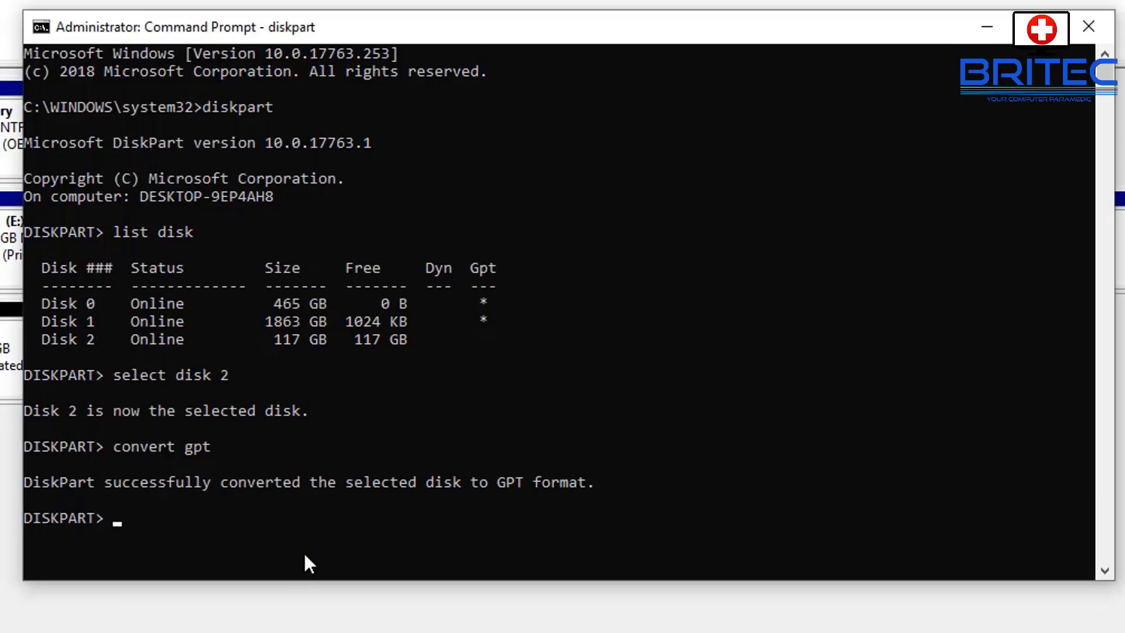
pyautogui.write('exit')
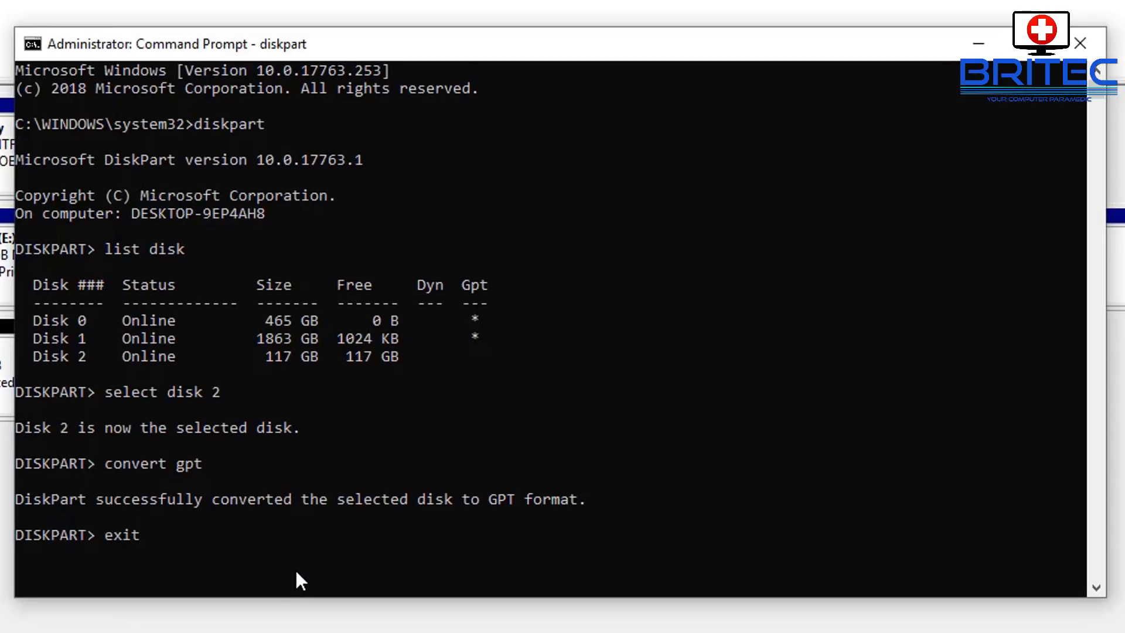
pyautogui.press('Return')
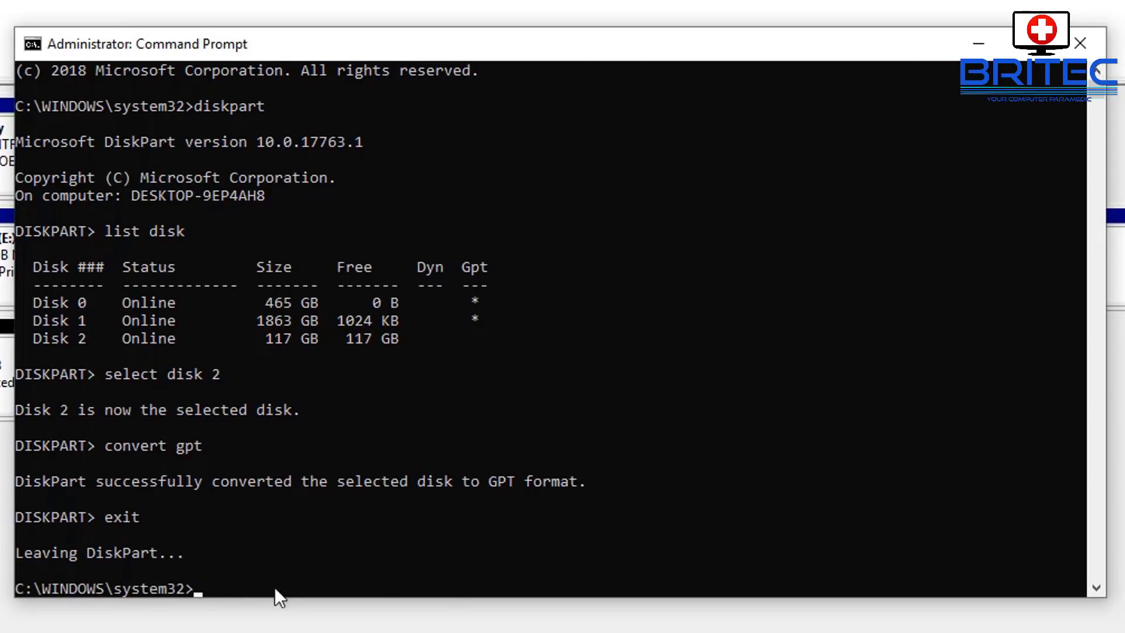
pyautogui.write('exit')
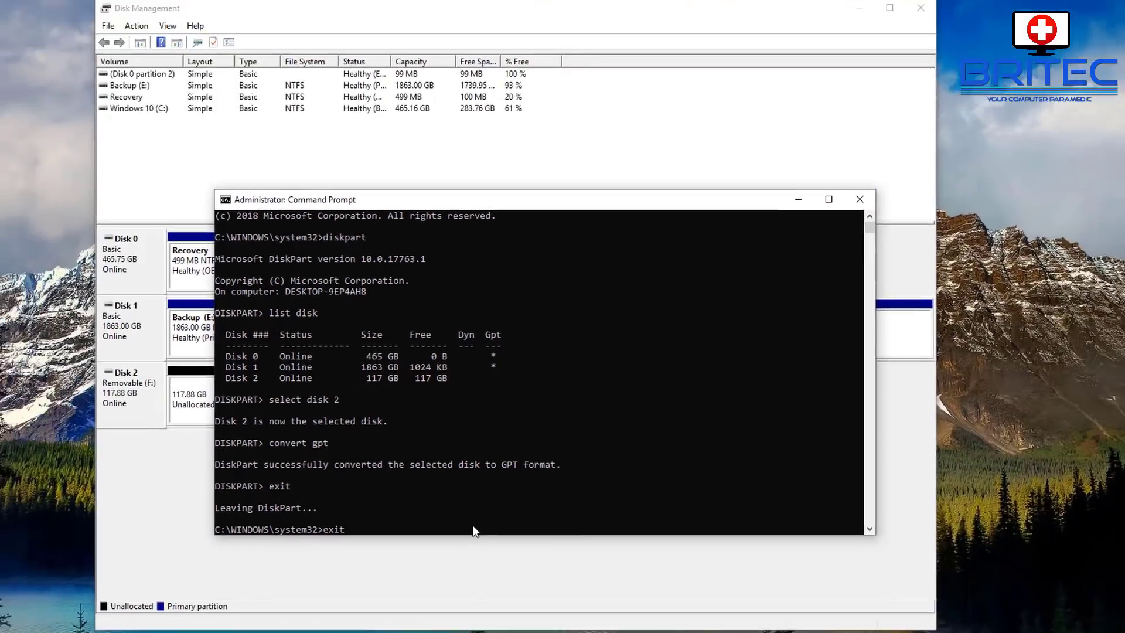
pyautogui.press('Return')
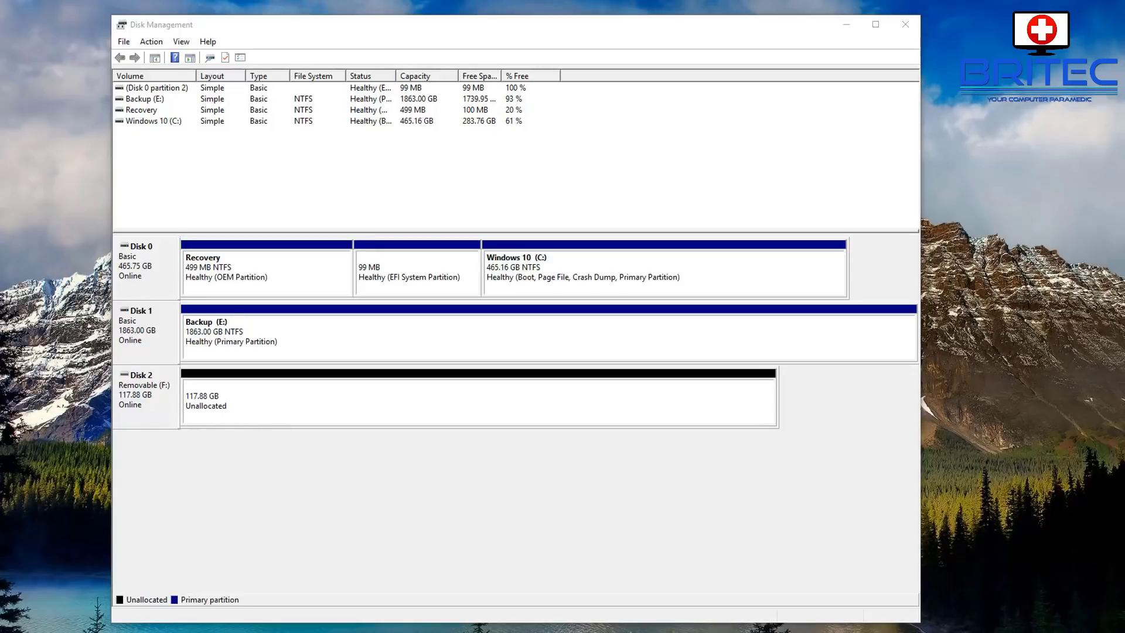
pyautogui.rightClick(156, 398)
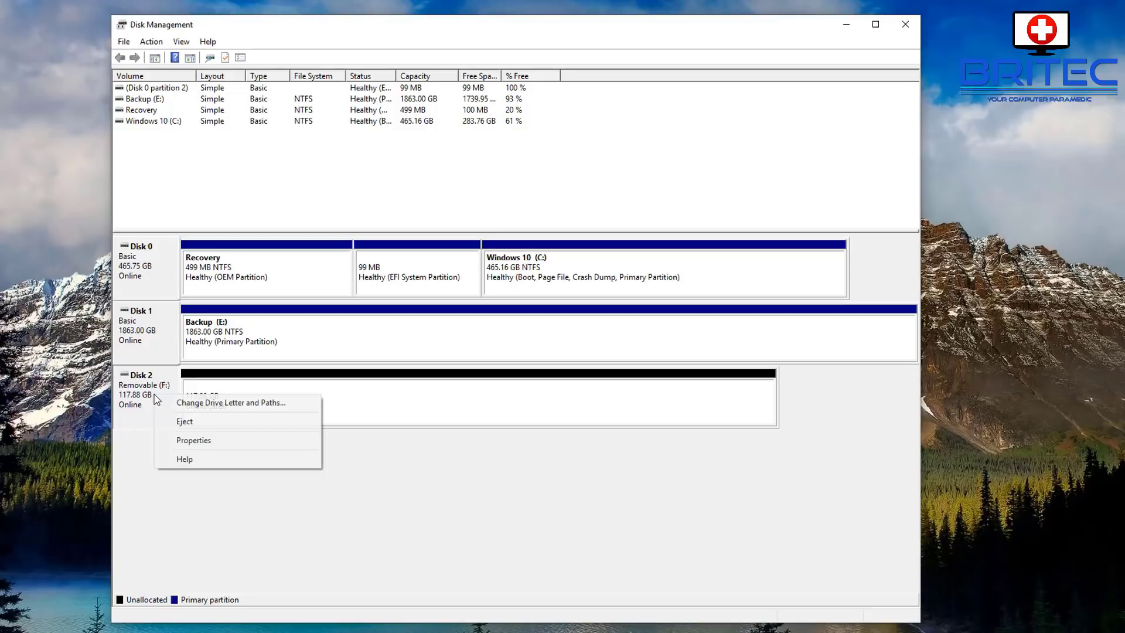
pyautogui.click(196, 440)
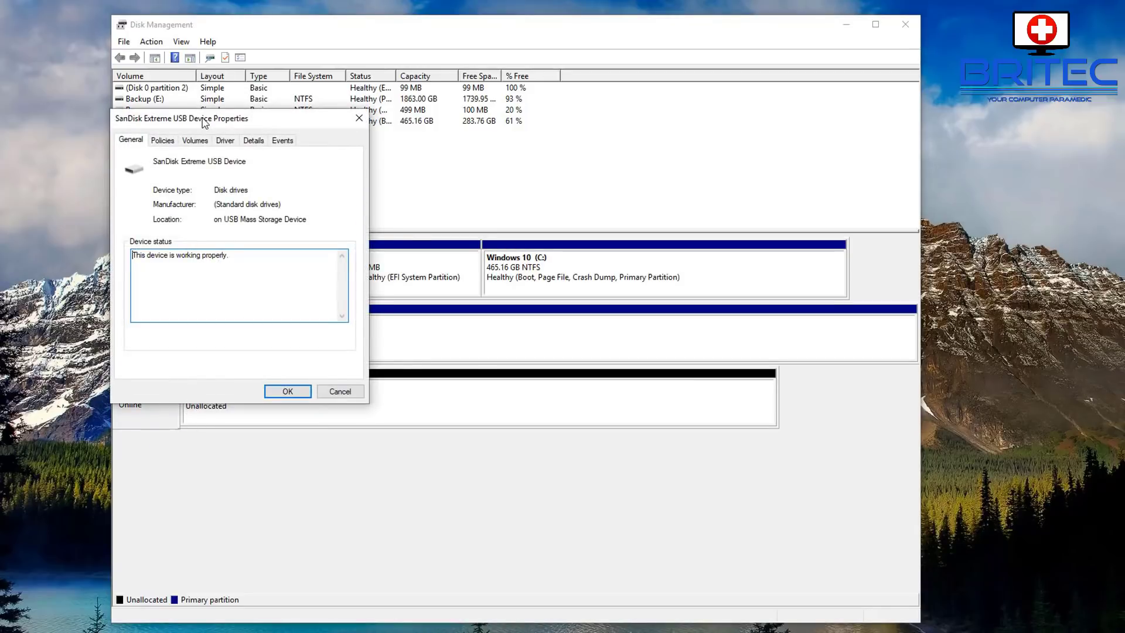
pyautogui.moveTo(204, 120); pyautogui.dragTo(337, 193)
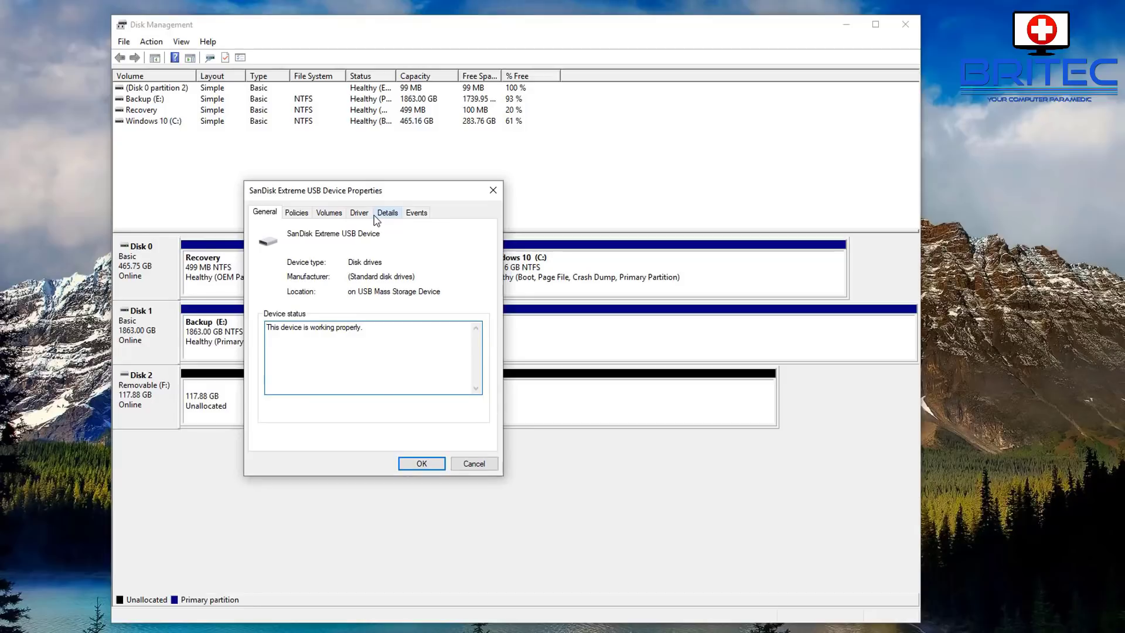
pyautogui.click(331, 215)
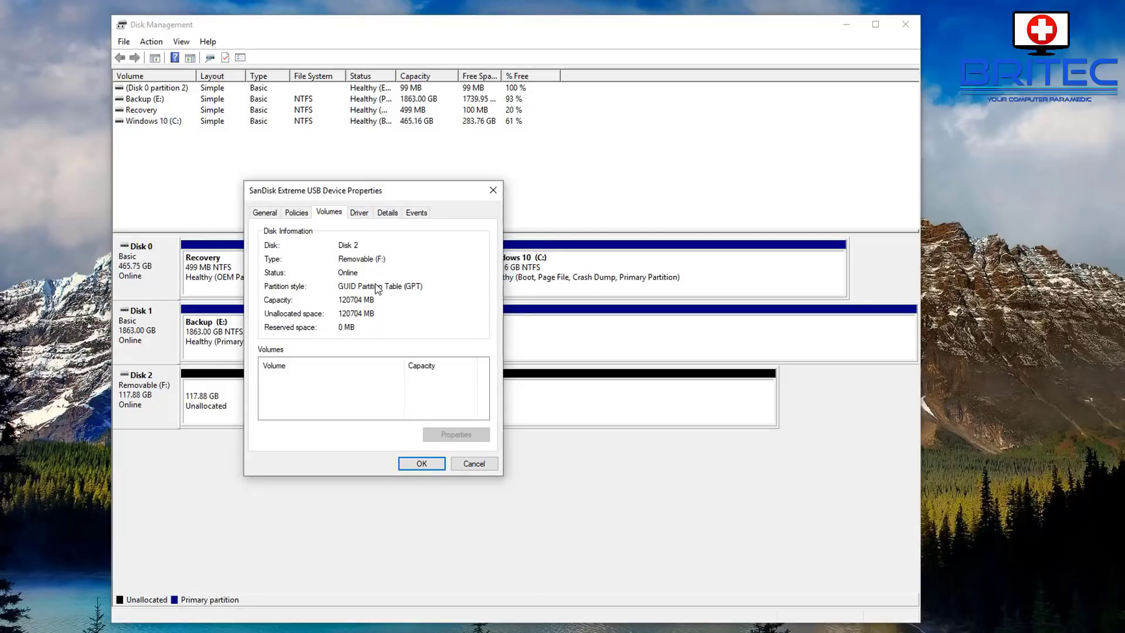
pyautogui.click(492, 190)
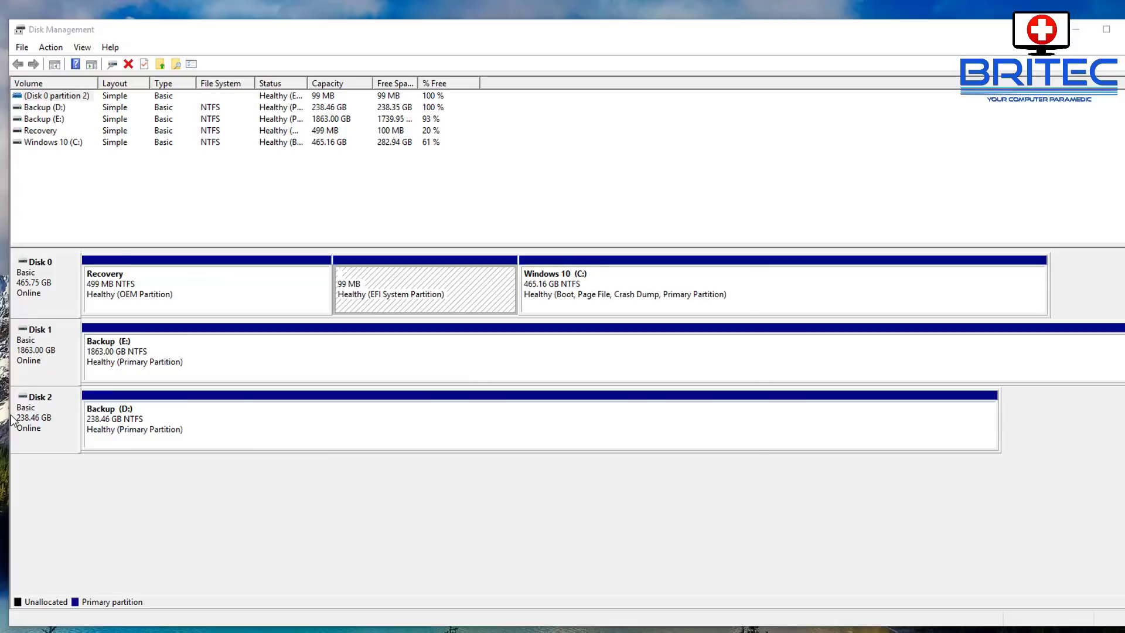
# Delete the Backup (D:) volume on Disk 2 and confirm the deletion.
pyautogui.click(124, 426)
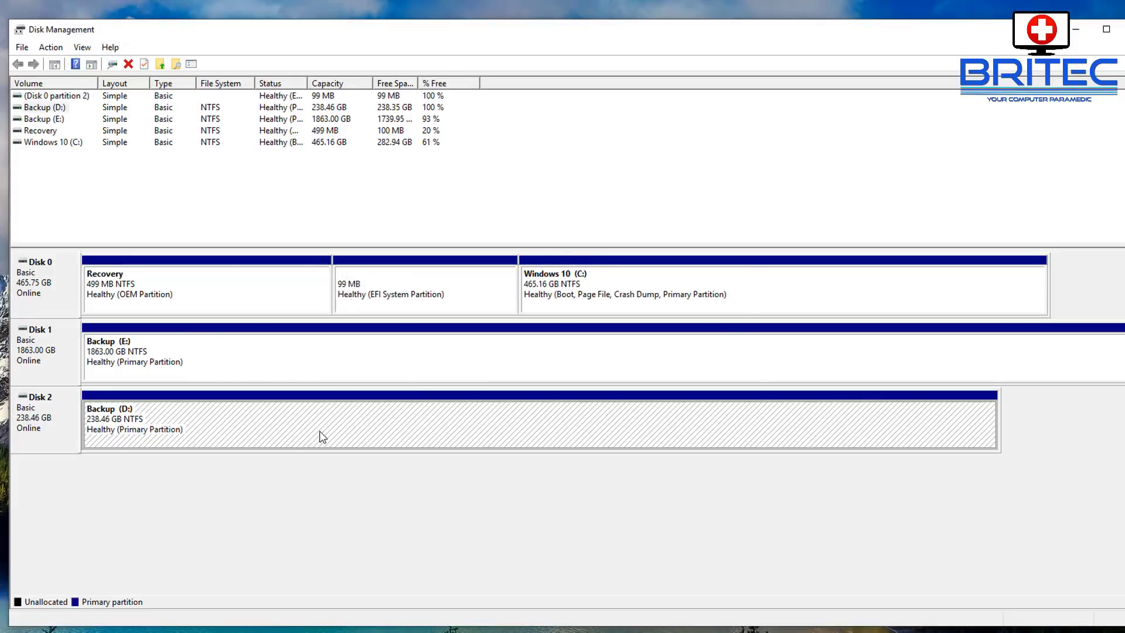
pyautogui.rightClick(435, 423)
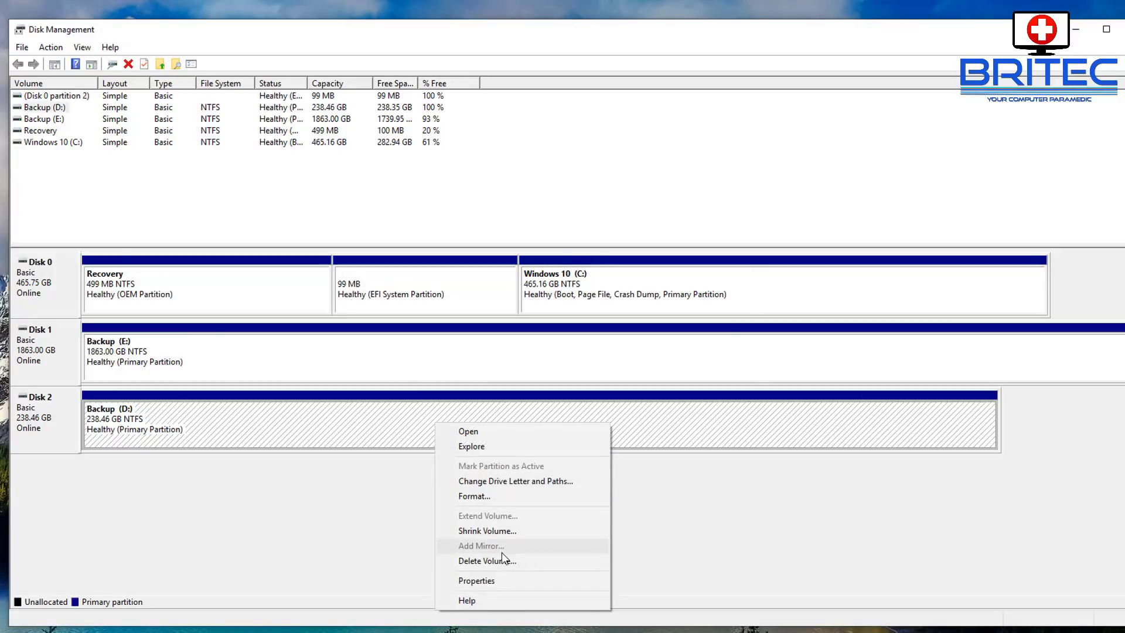
pyautogui.click(488, 561)
pyautogui.click(631, 368)
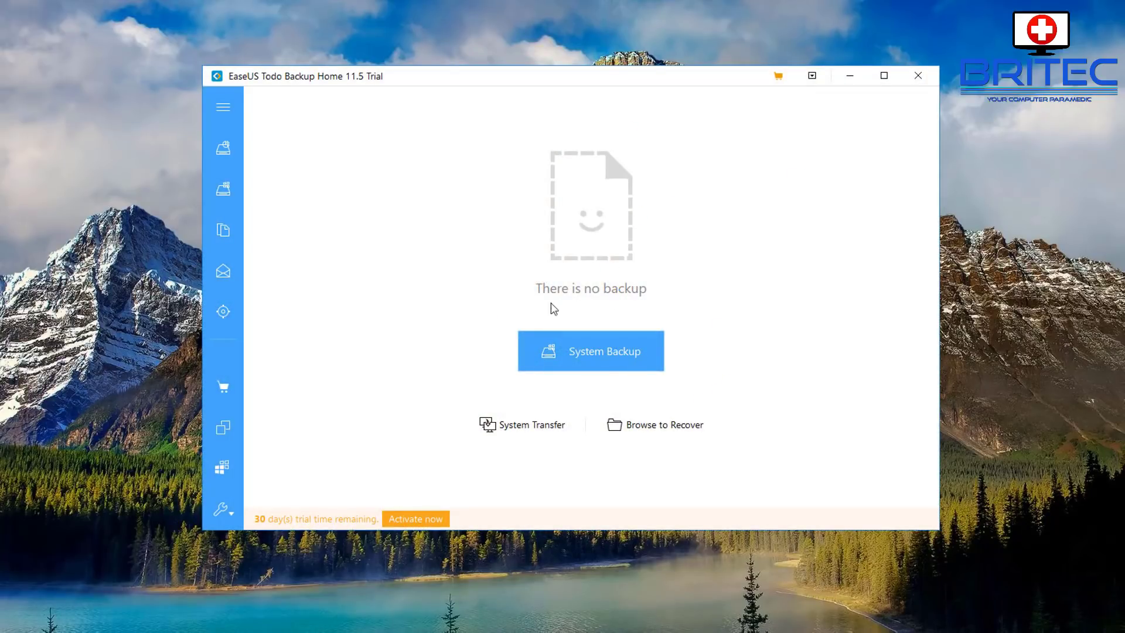
# Start a System Clone and choose Hard disk 2 as the target.
pyautogui.click(222, 468)
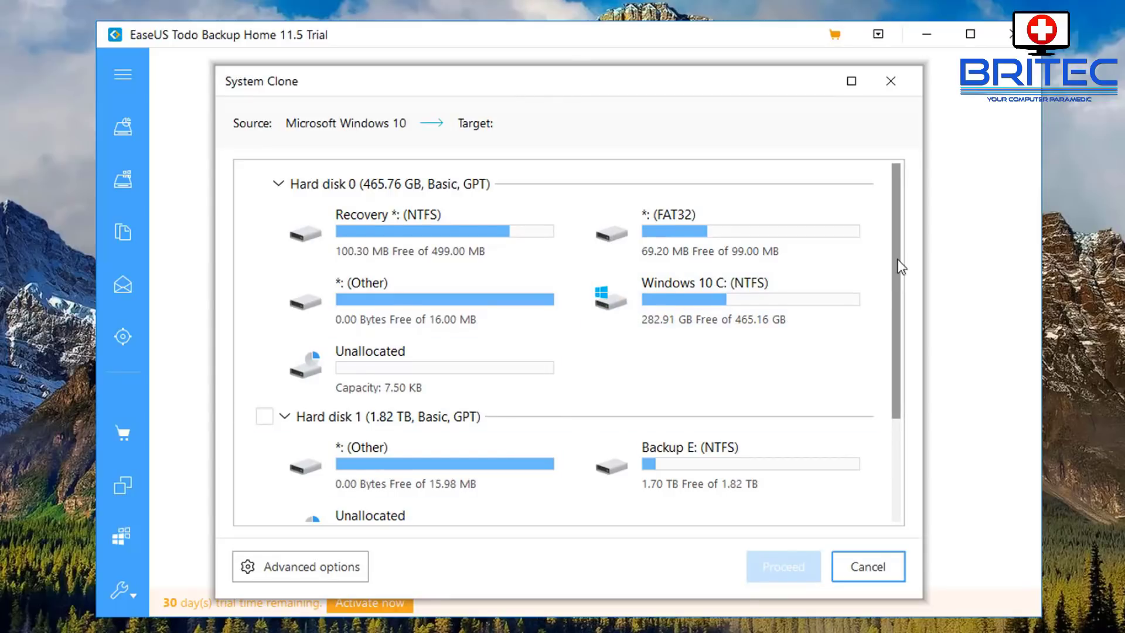
pyautogui.moveTo(894, 253); pyautogui.dragTo(902, 386)
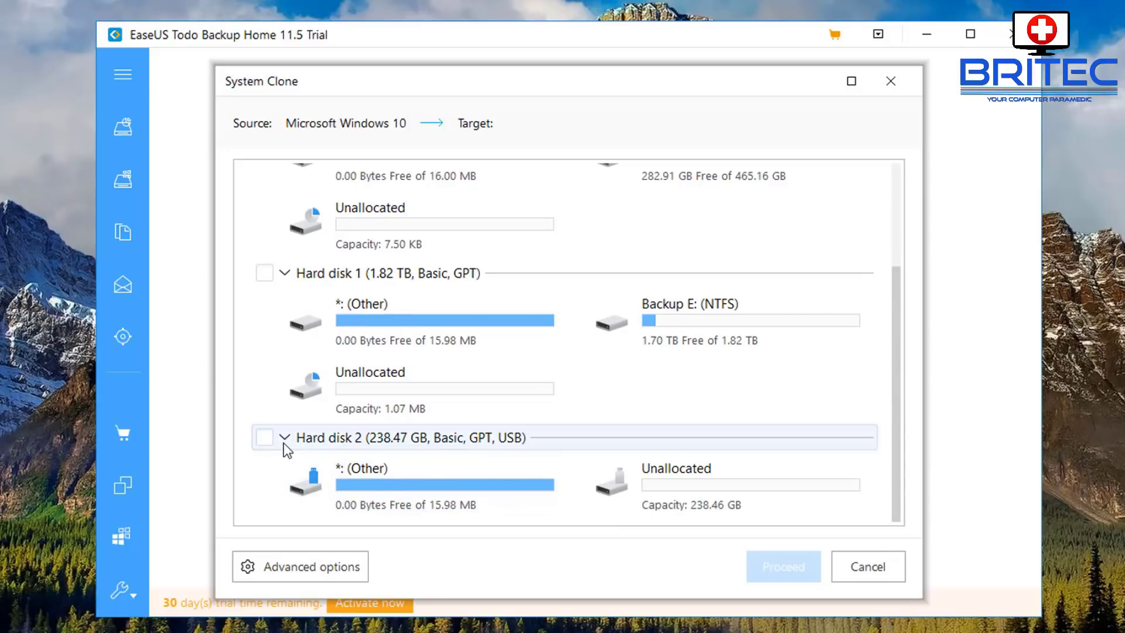
pyautogui.click(263, 443)
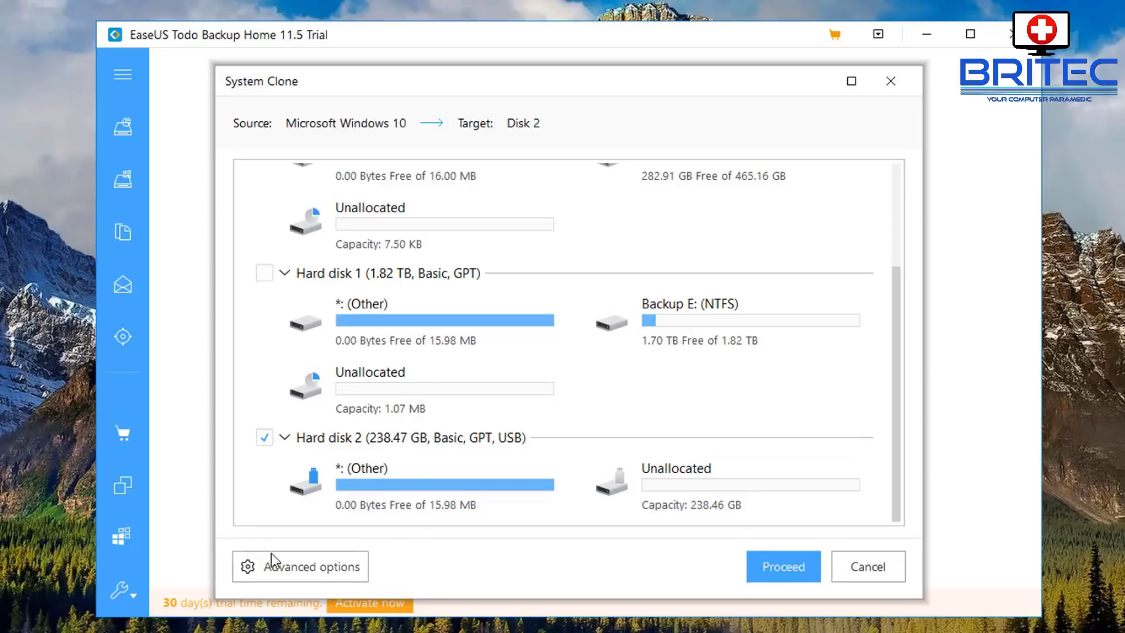
# Enable 'Create a portable windows USB Drive' and 'Optimize for SSD', then proceed with the clone.
pyautogui.click(280, 571)
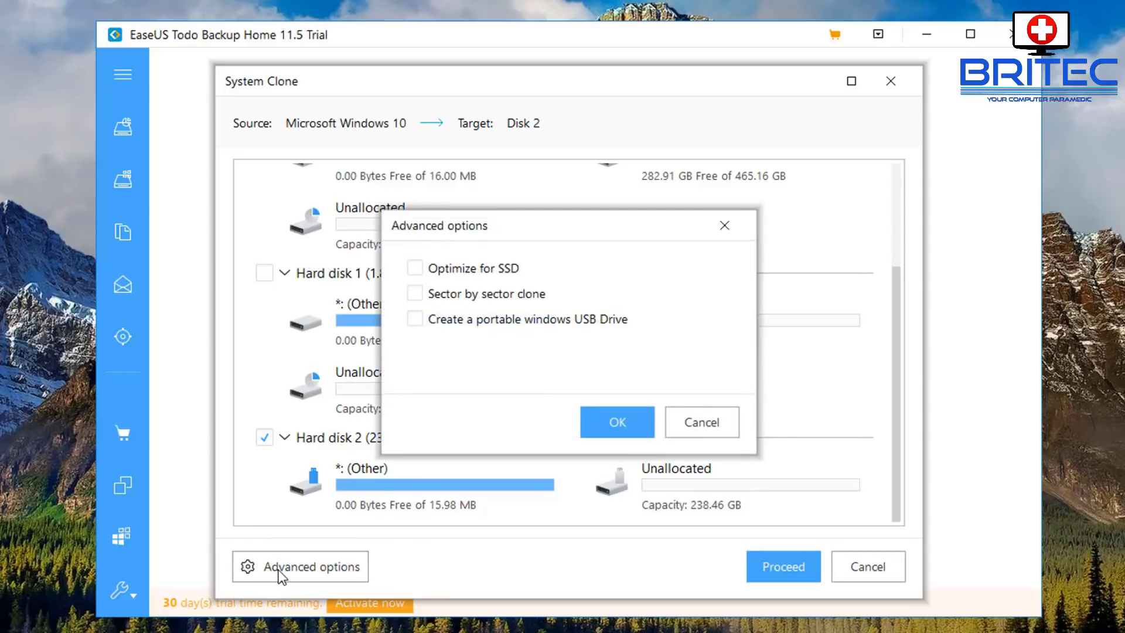
pyautogui.click(416, 321)
pyautogui.click(416, 269)
pyautogui.click(610, 420)
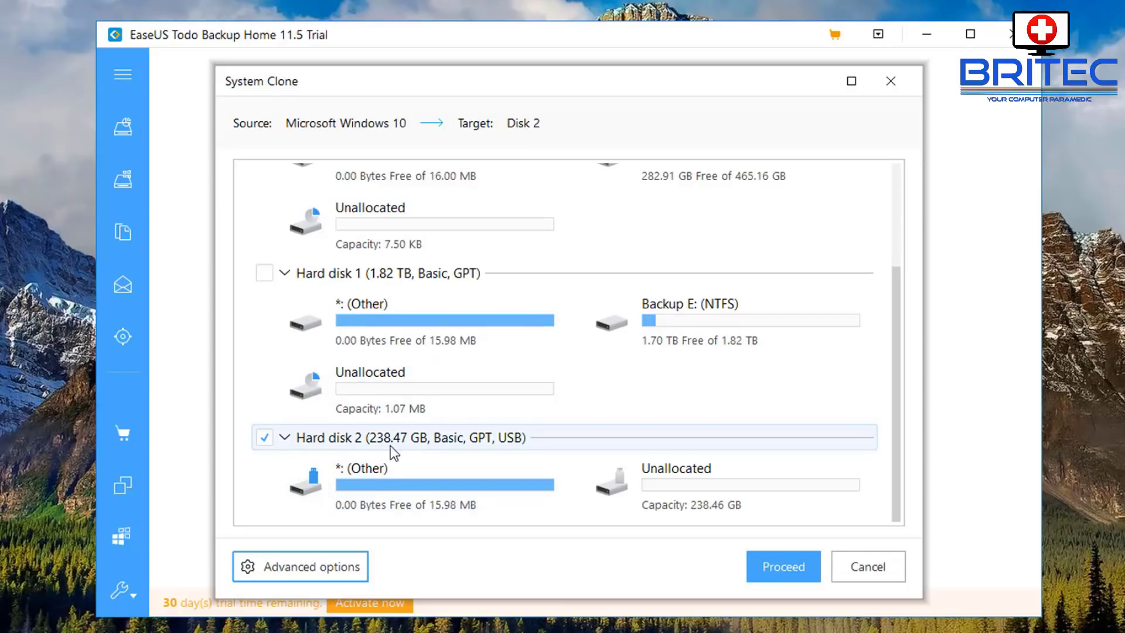
pyautogui.click(780, 581)
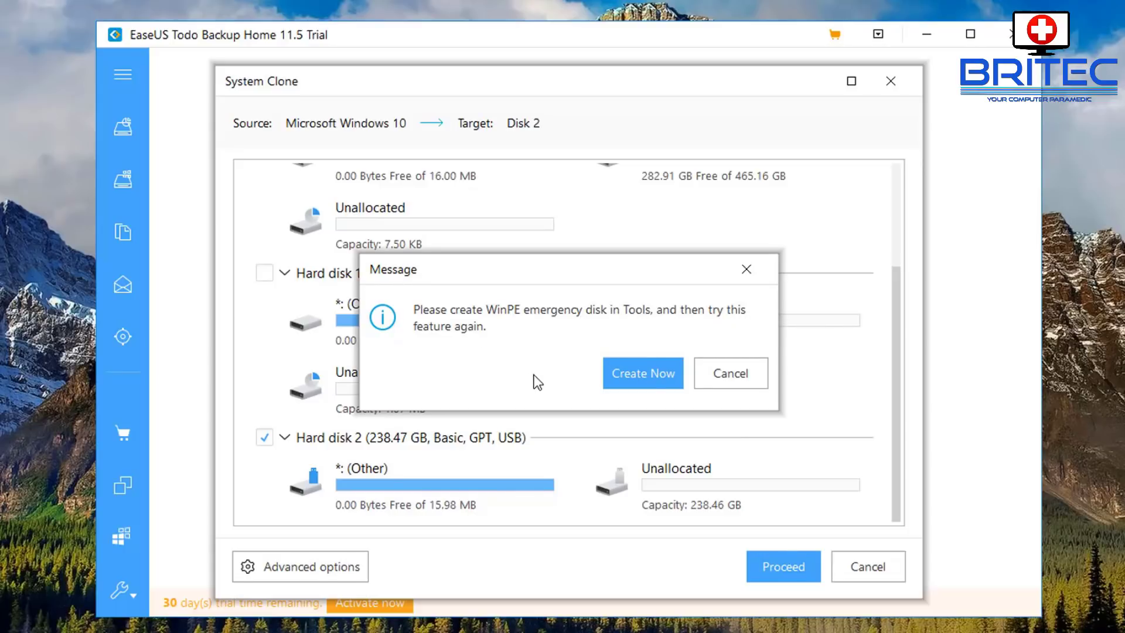
# Accept the message's Create Now option to make a WinPE emergency disk.
pyautogui.click(649, 374)
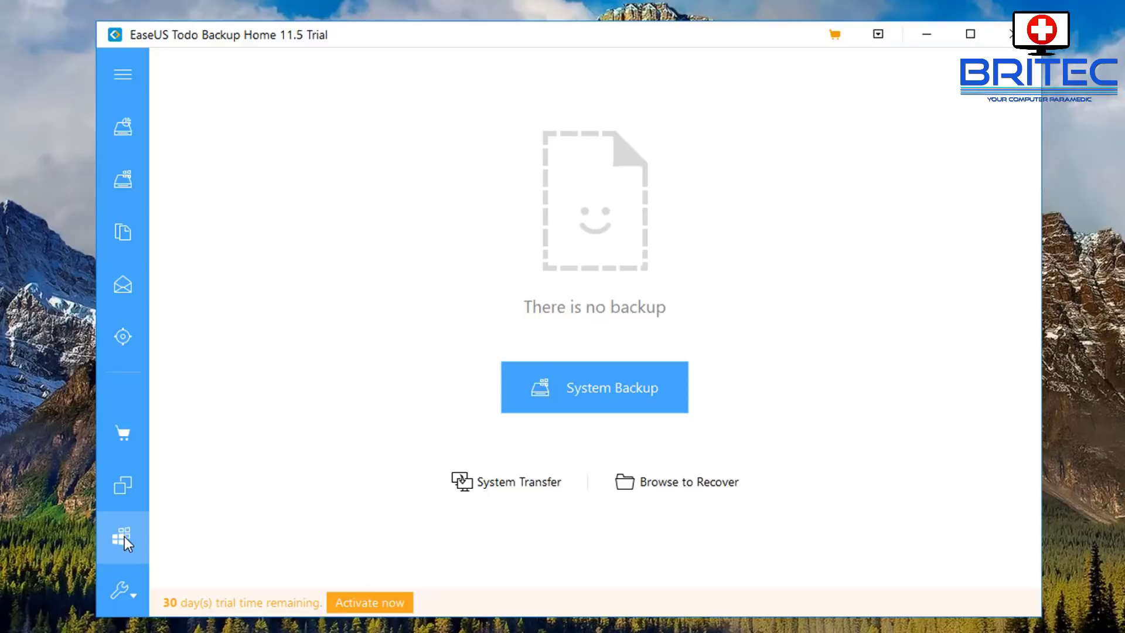
# Start a new System Clone with Hard disk 2 selected as the target.
pyautogui.click(124, 536)
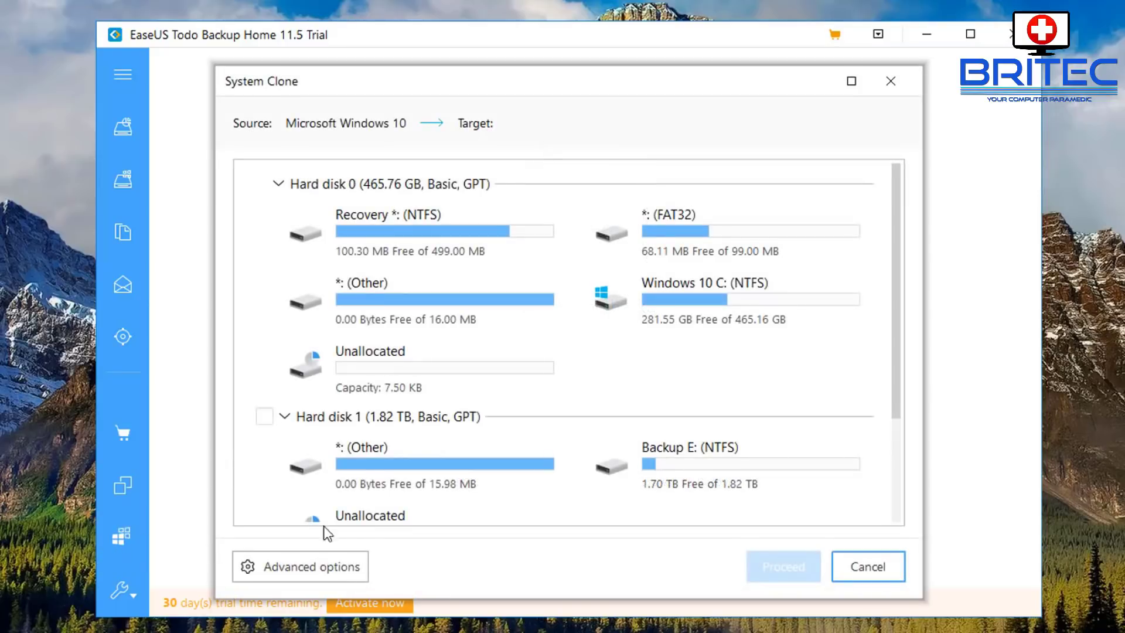
pyautogui.scroll(-3, 385, 426)
pyautogui.click(284, 437)
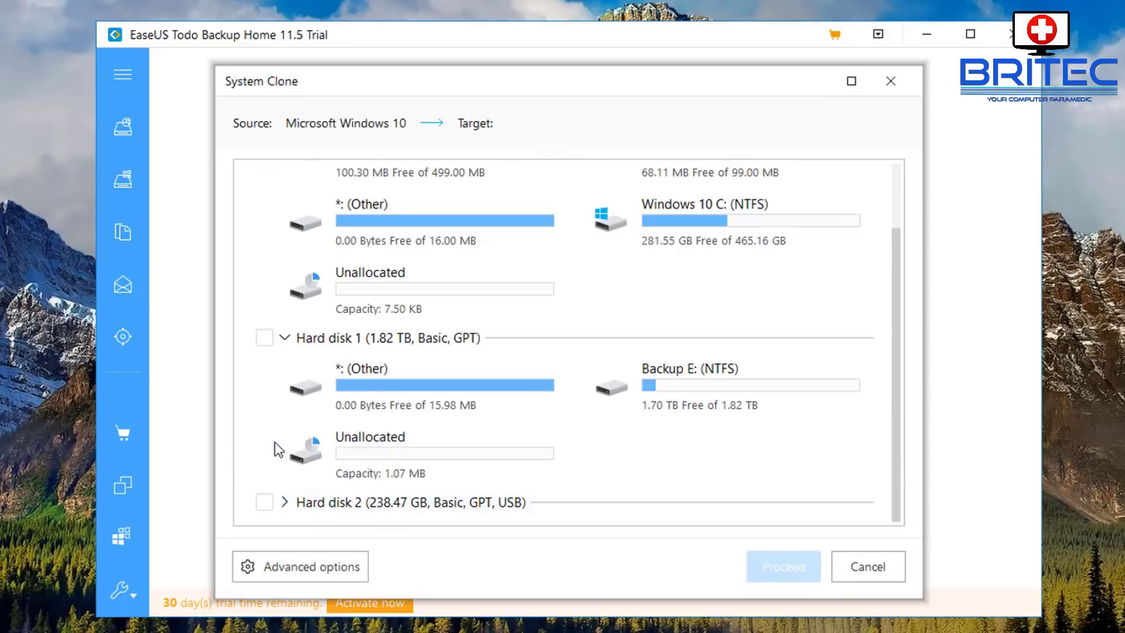
pyautogui.click(265, 502)
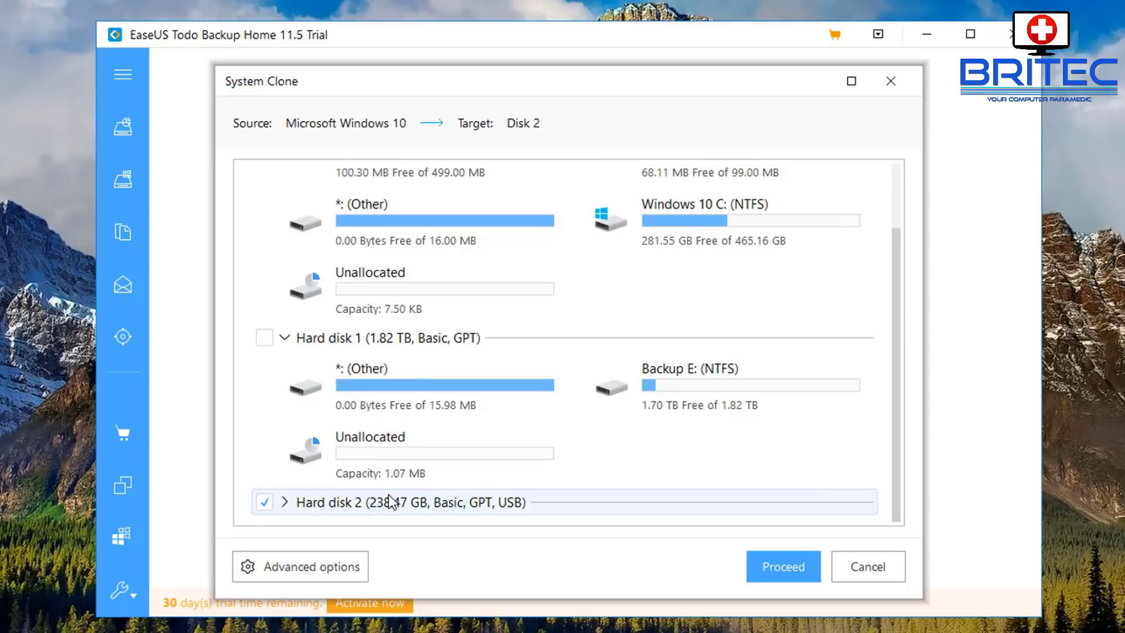
pyautogui.click(286, 503)
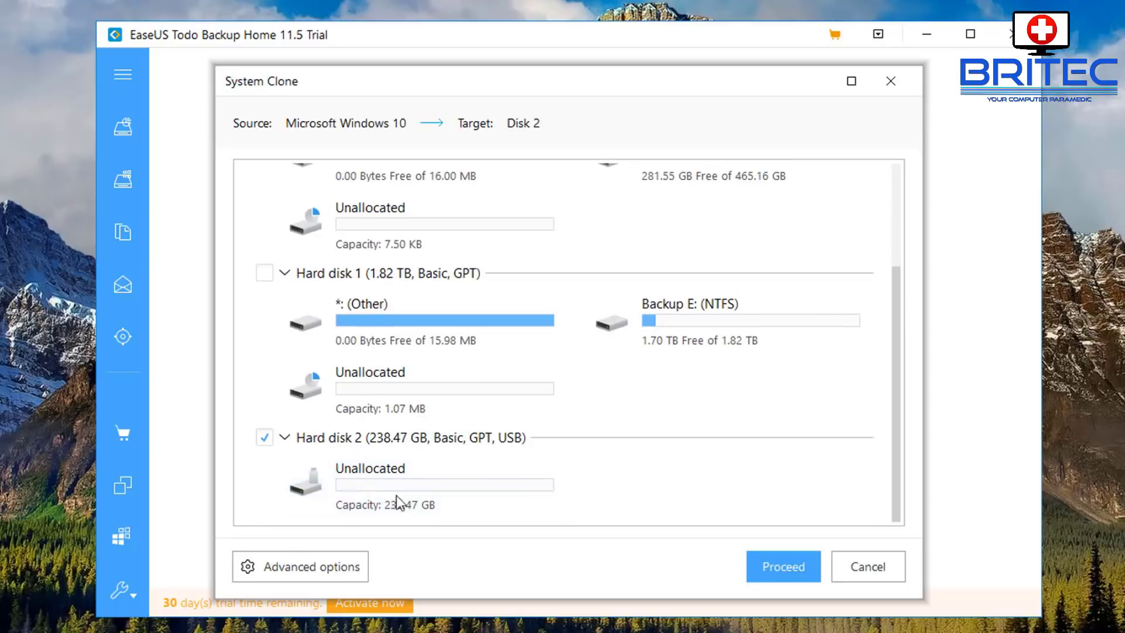
pyautogui.scroll(3, 524, 273)
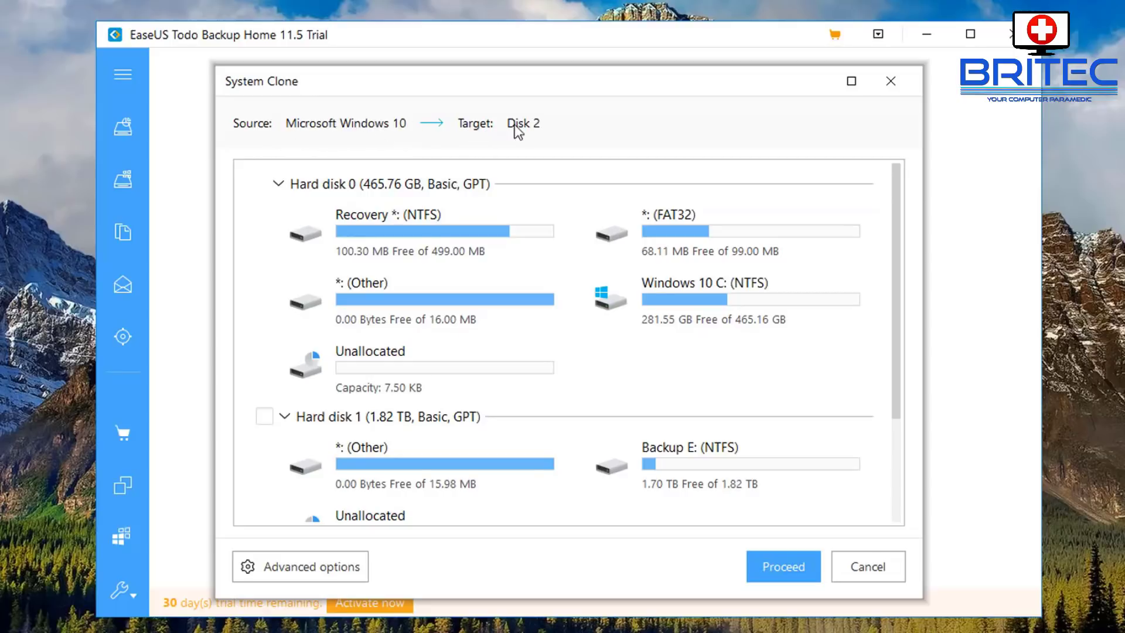
pyautogui.scroll(-3, 452, 404)
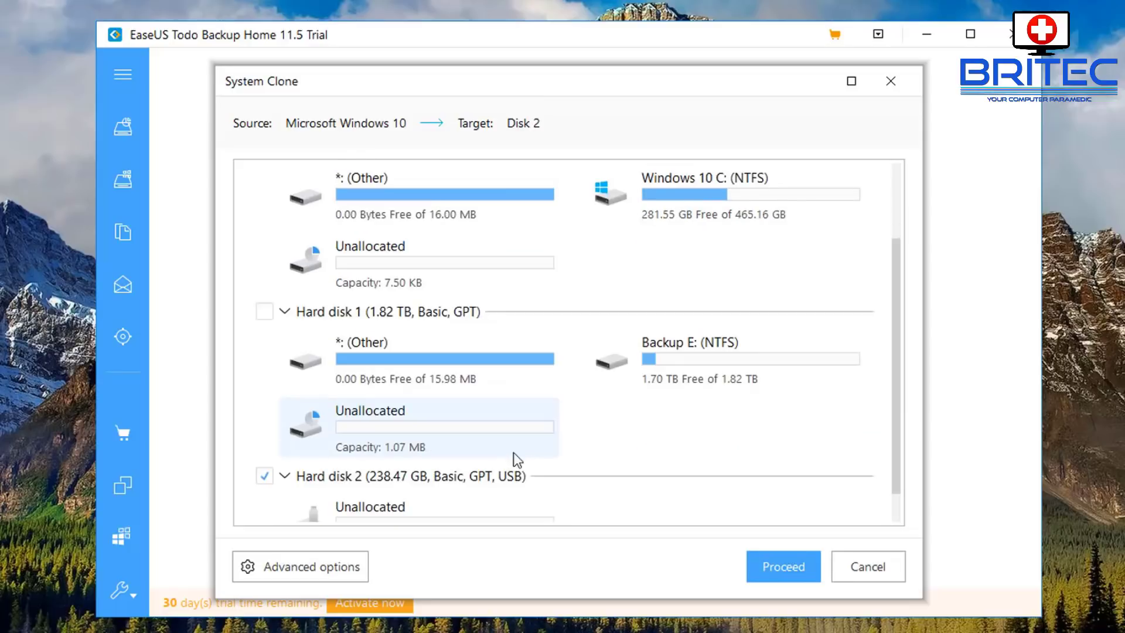
pyautogui.scroll(-1, 431, 448)
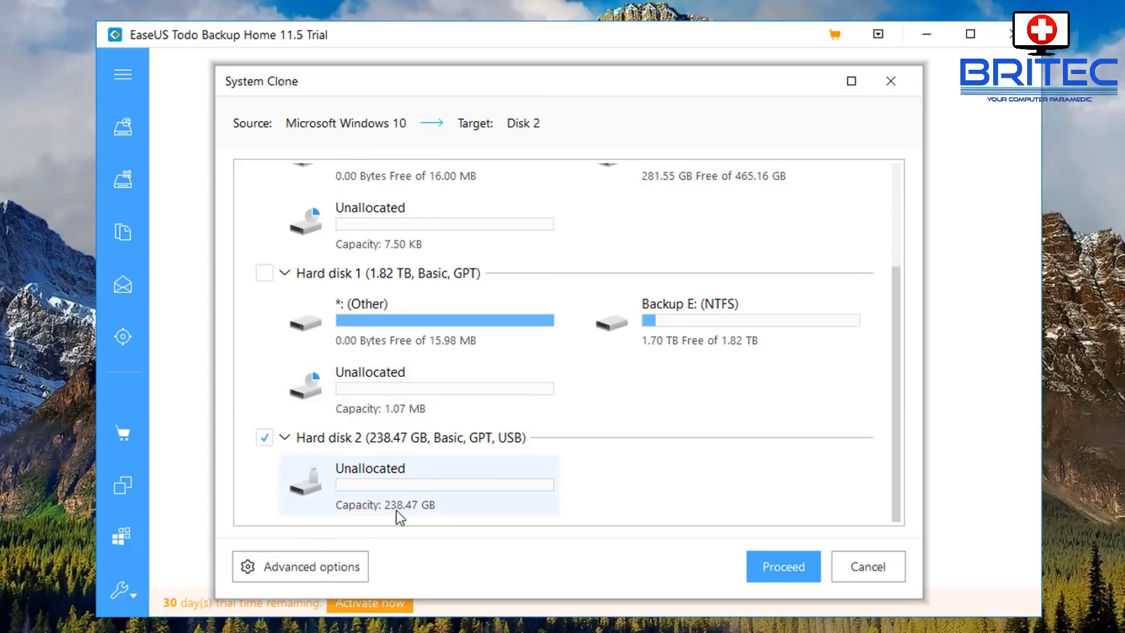
# Enable 'Optimize for SSD' and 'Create a portable windows USB Drive' in Advanced options.
pyautogui.click(275, 567)
pyautogui.click(414, 269)
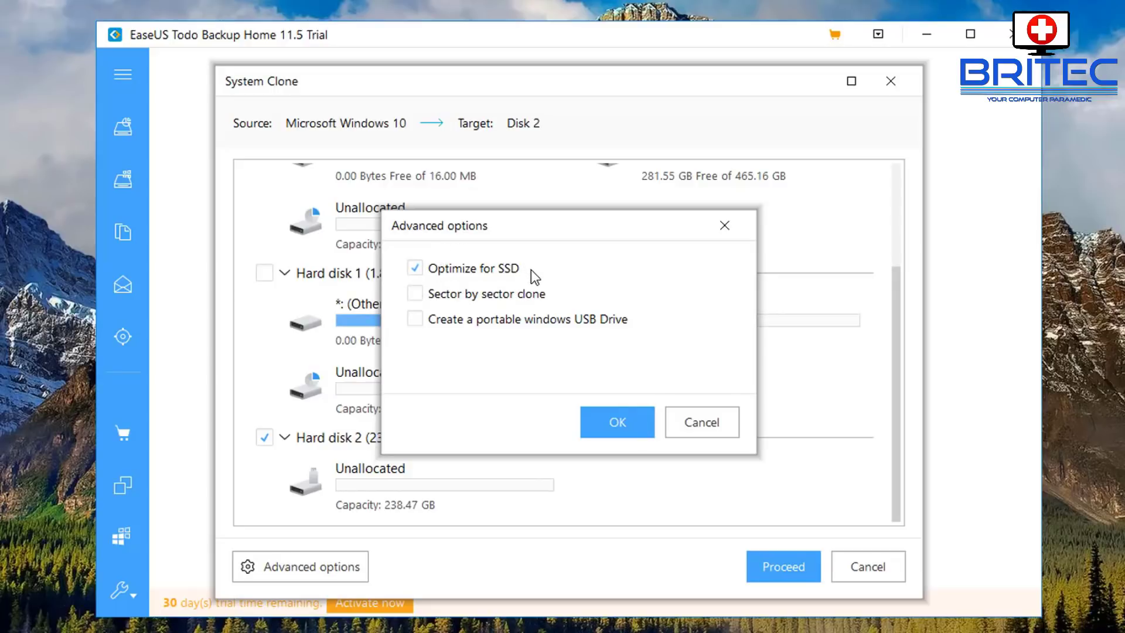
pyautogui.click(415, 320)
pyautogui.click(617, 421)
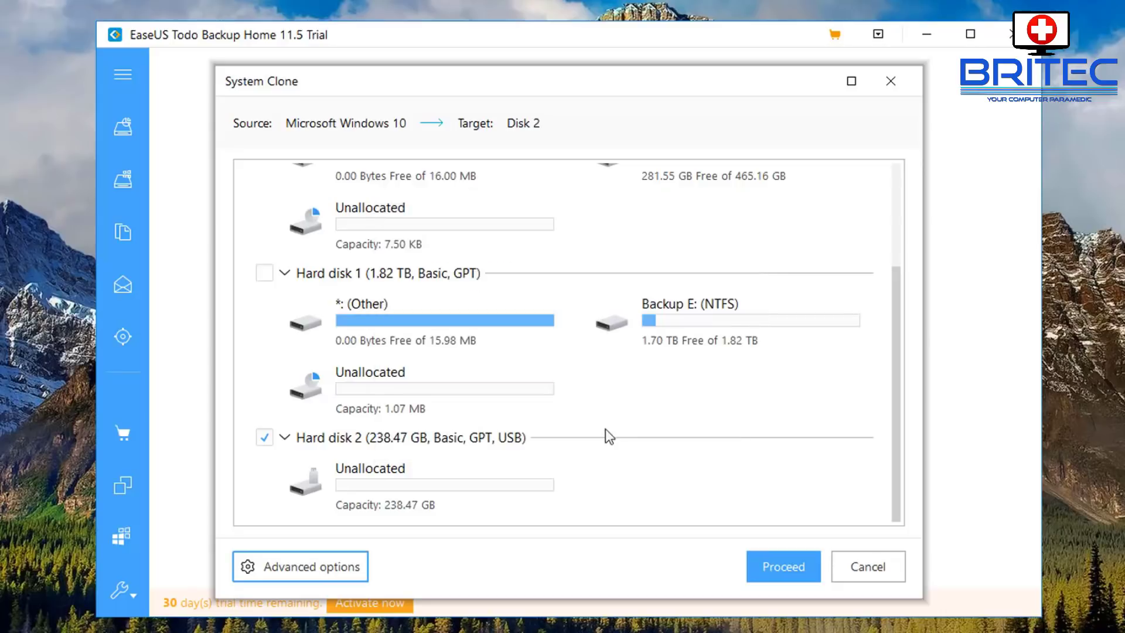
# Proceed with the clone onto Disk 2 and click Finish once it reaches 100%.
pyautogui.click(776, 565)
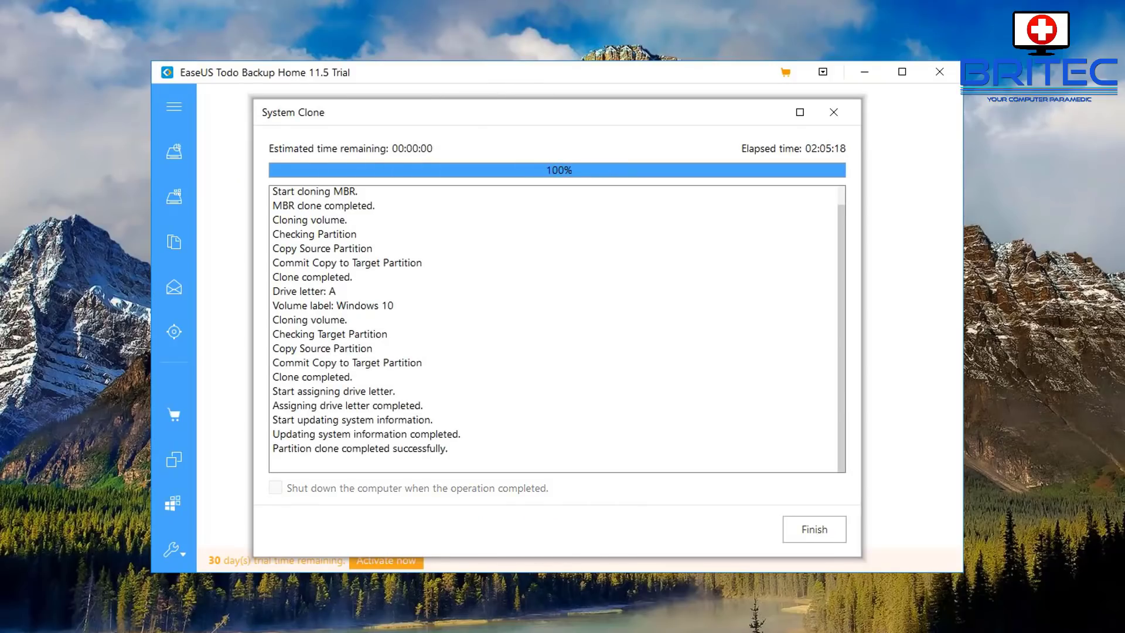
pyautogui.click(822, 533)
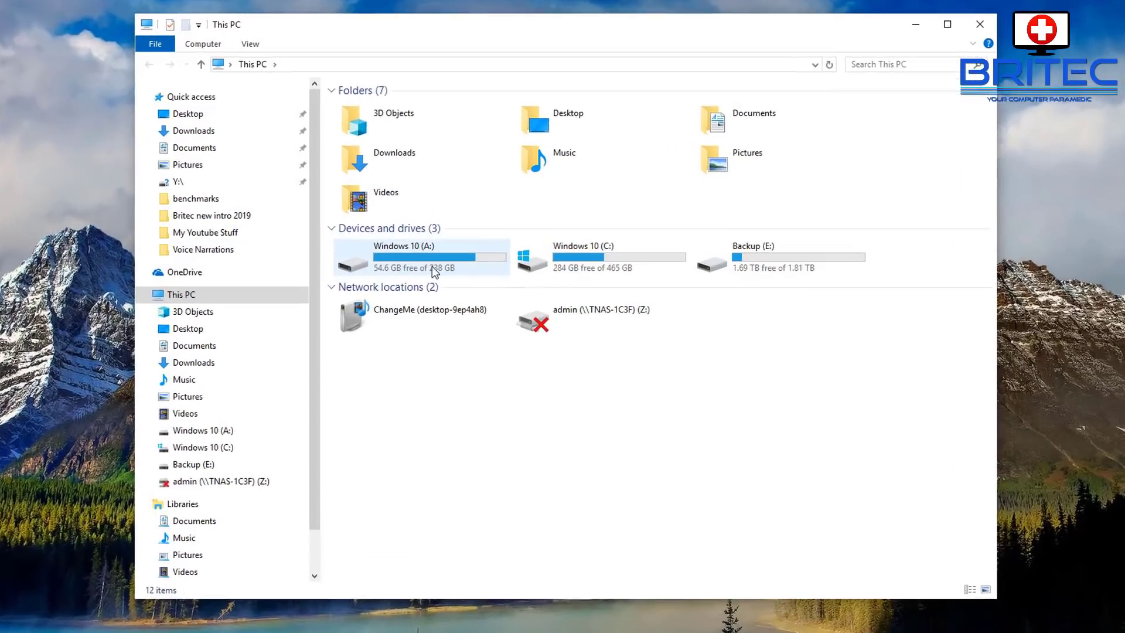
# Browse the Windows 10 (A:) drive's folders, then return to This PC.
pyautogui.moveTo(460, 271)
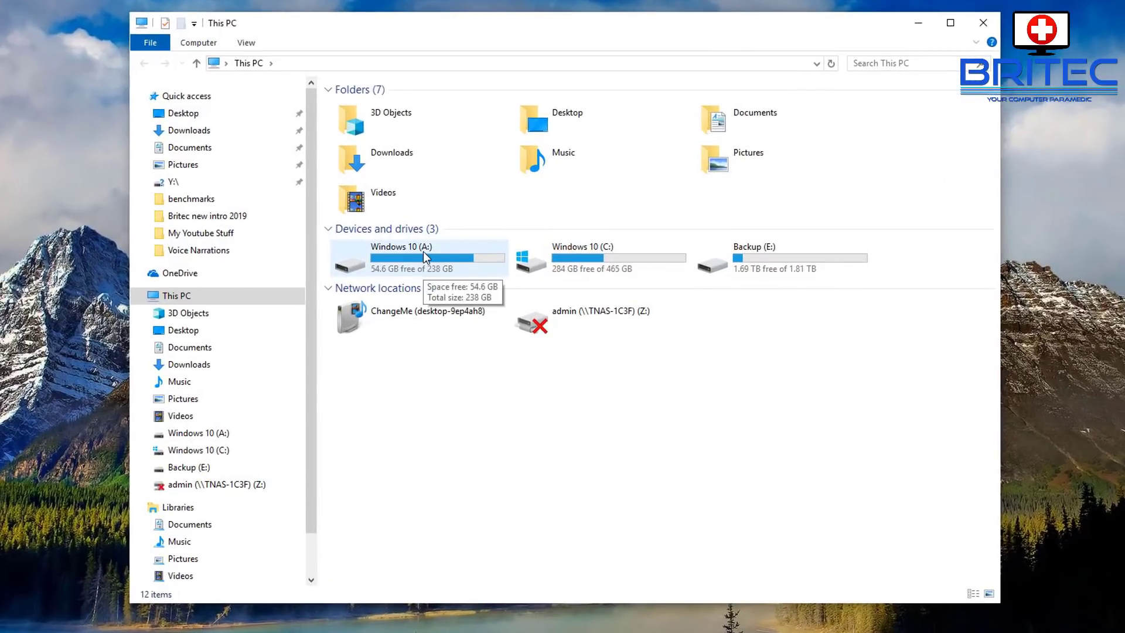
pyautogui.moveTo(600, 257)
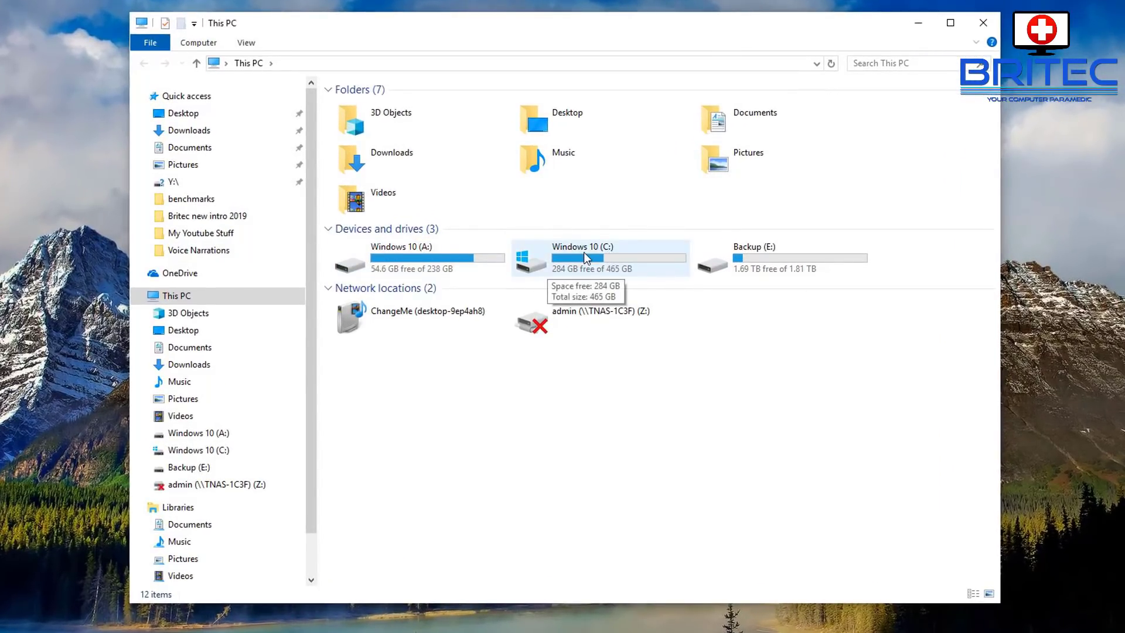
pyautogui.click(437, 264)
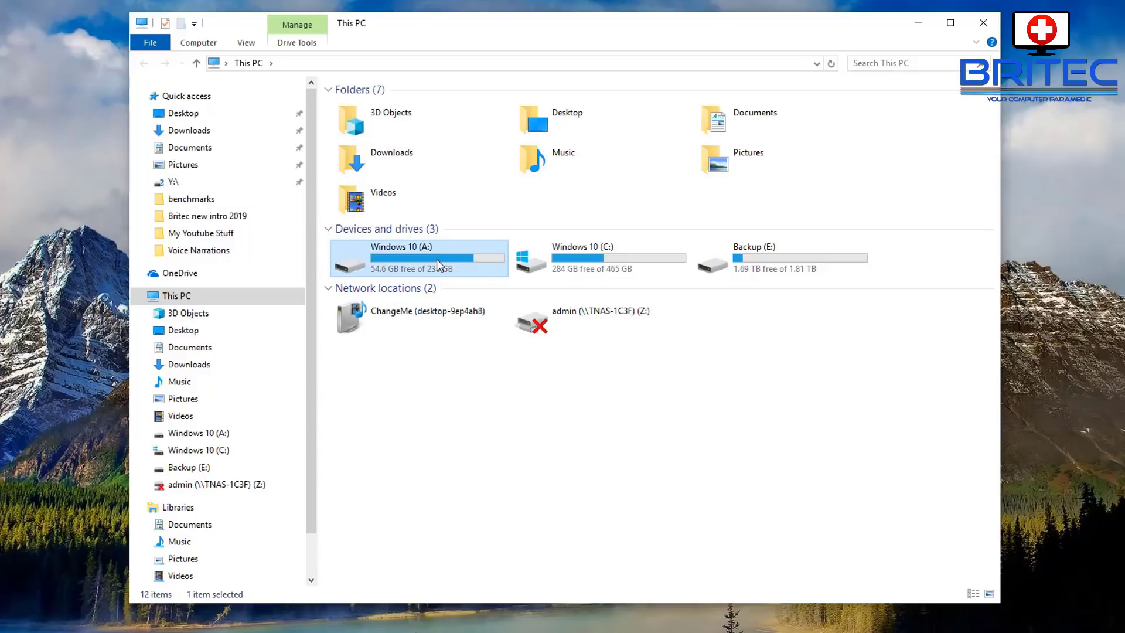
pyautogui.doubleClick(437, 259)
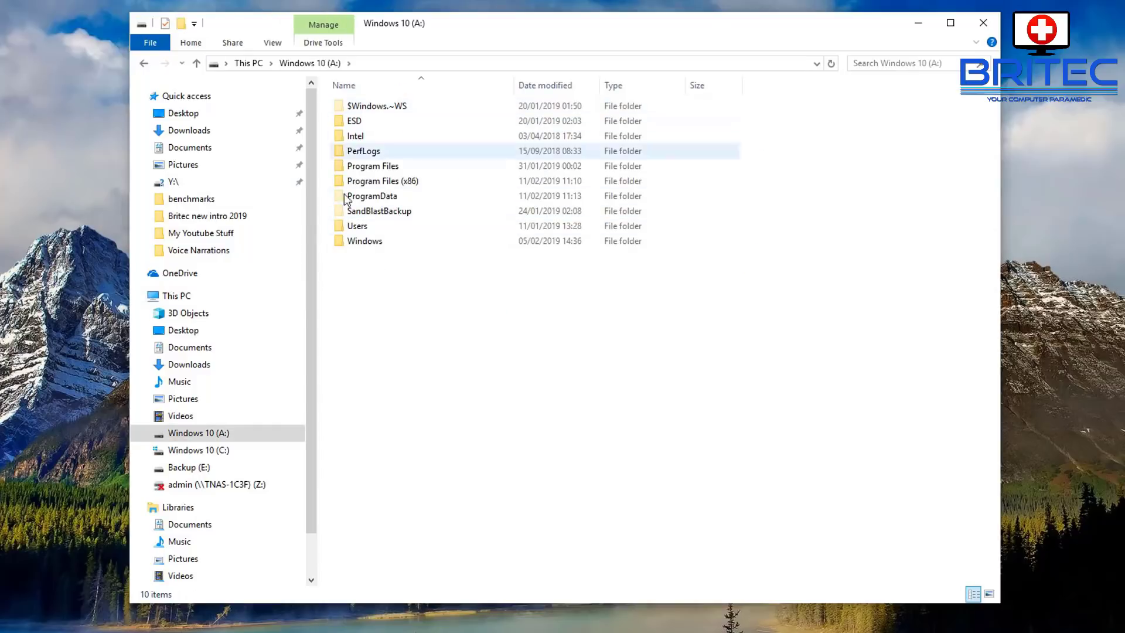
pyautogui.click(143, 63)
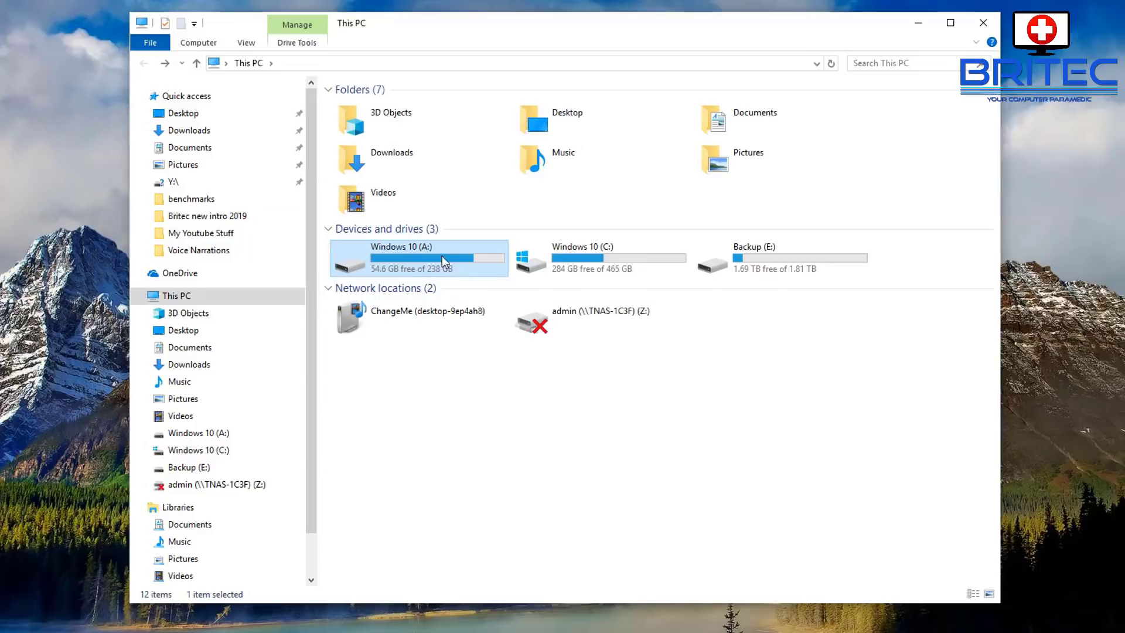
pyautogui.moveTo(436, 258)
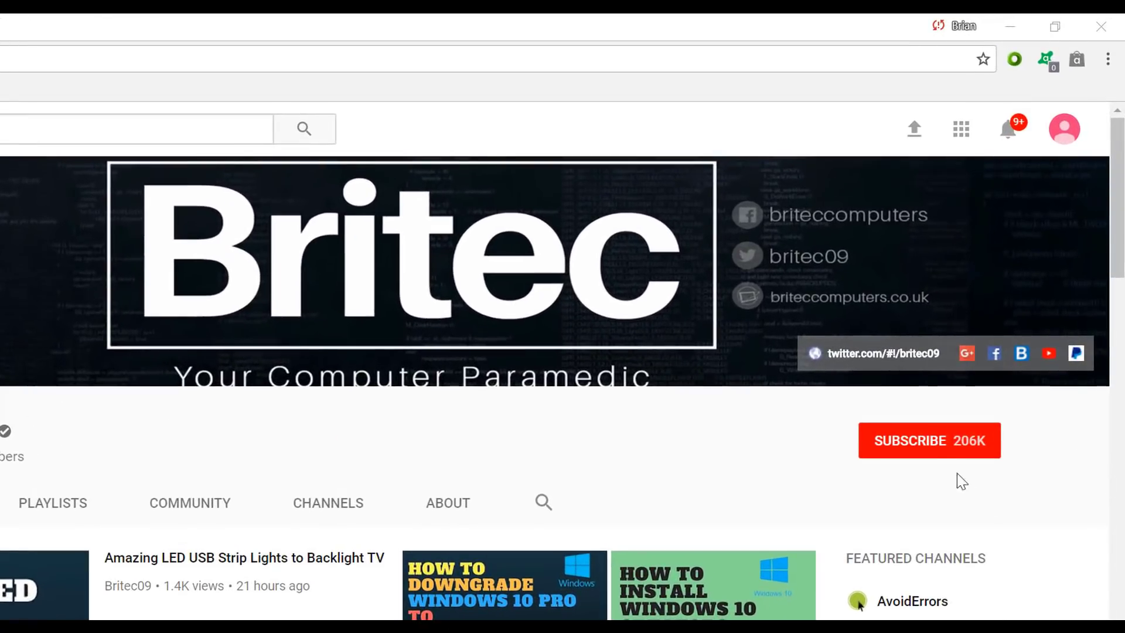
# Subscribe to the Britec YouTube channel, now showing 206K subscribers.
pyautogui.click(943, 451)
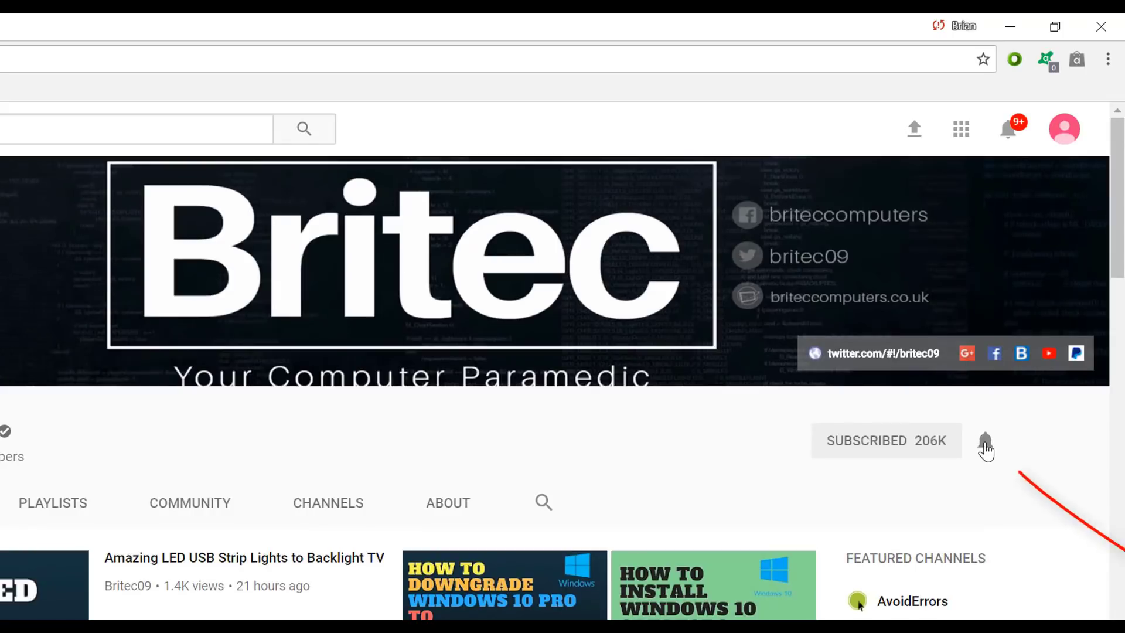